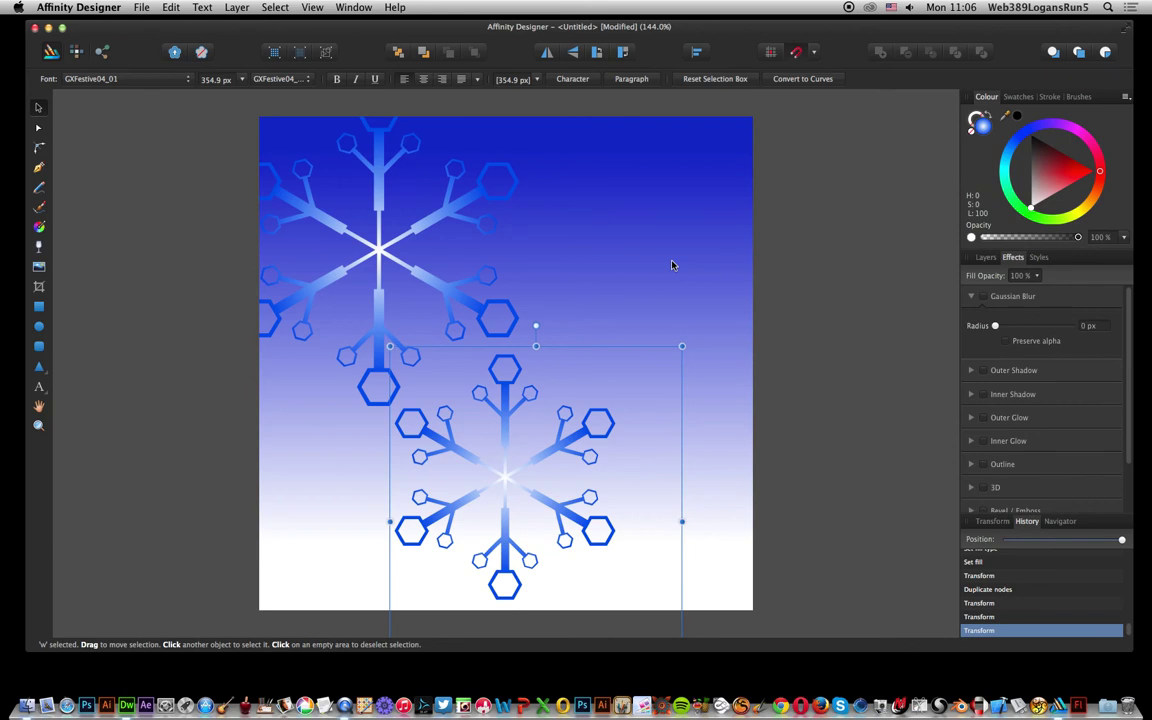
# Delete the smaller lower snowflake and move the remaining one partly off the left edge of the artboard
pyautogui.press('Delete')
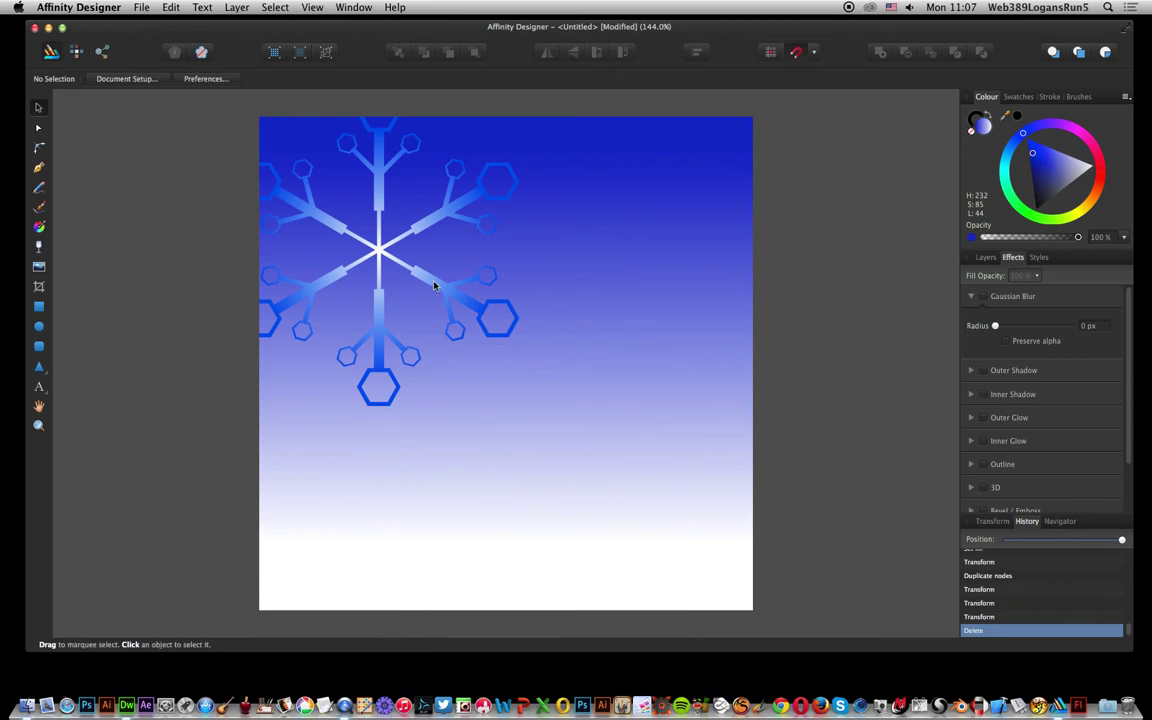
pyautogui.moveTo(434, 286); pyautogui.dragTo(302, 283)
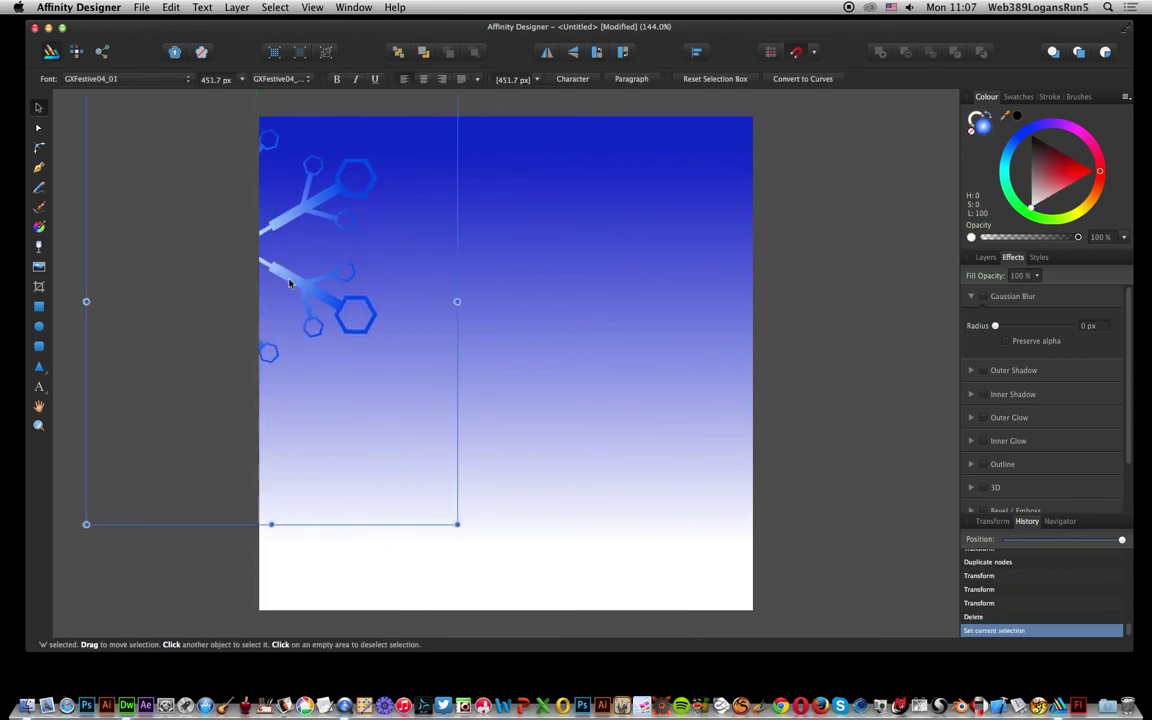
# Change the white end stop of the background rectangle's linear gradient to light cyan (RGB 158, 240, 255)
pyautogui.click(565, 233)
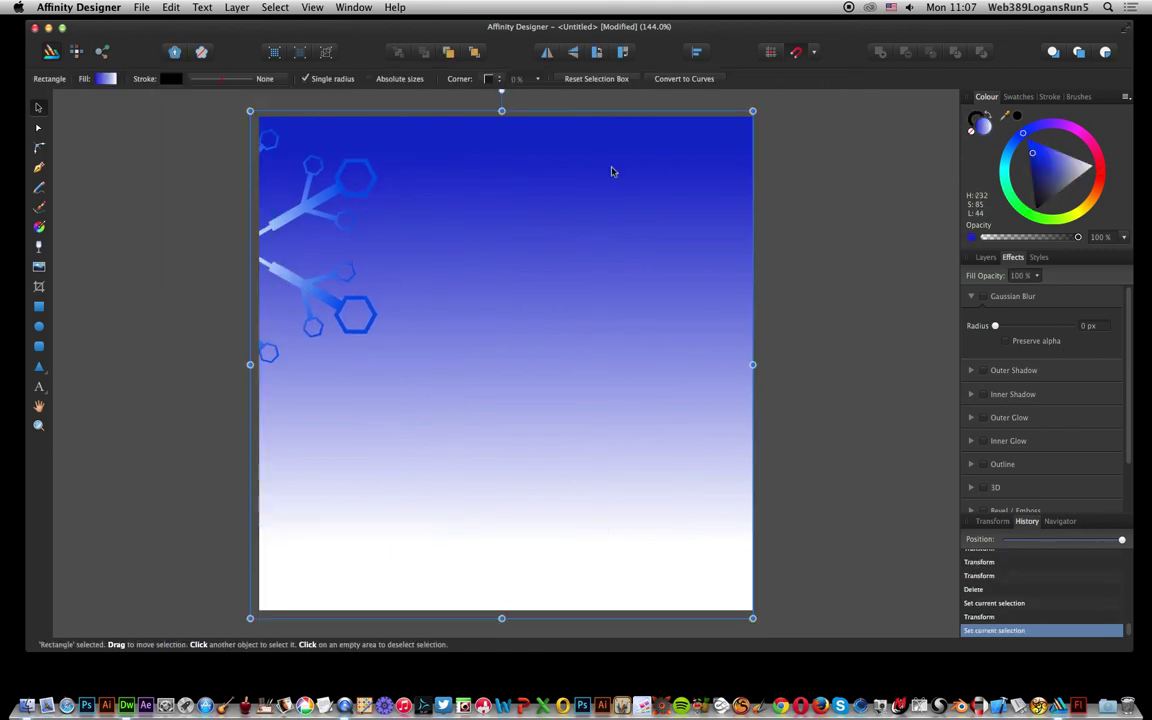
pyautogui.click(106, 81)
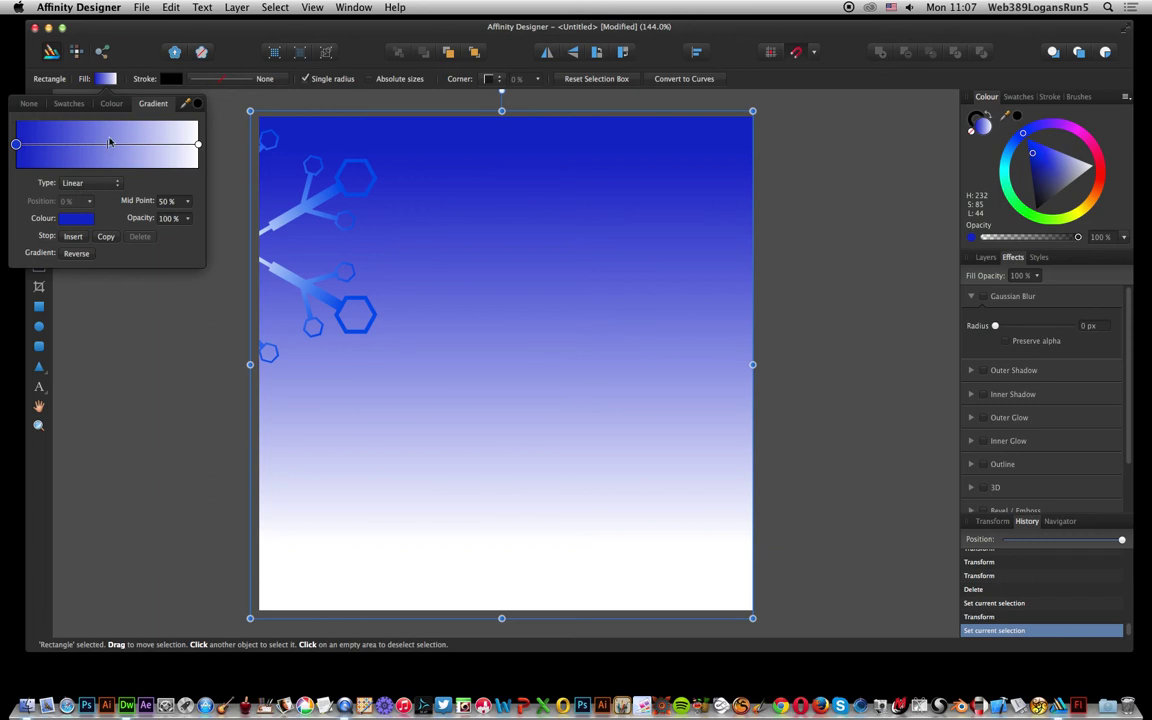
pyautogui.click(197, 144)
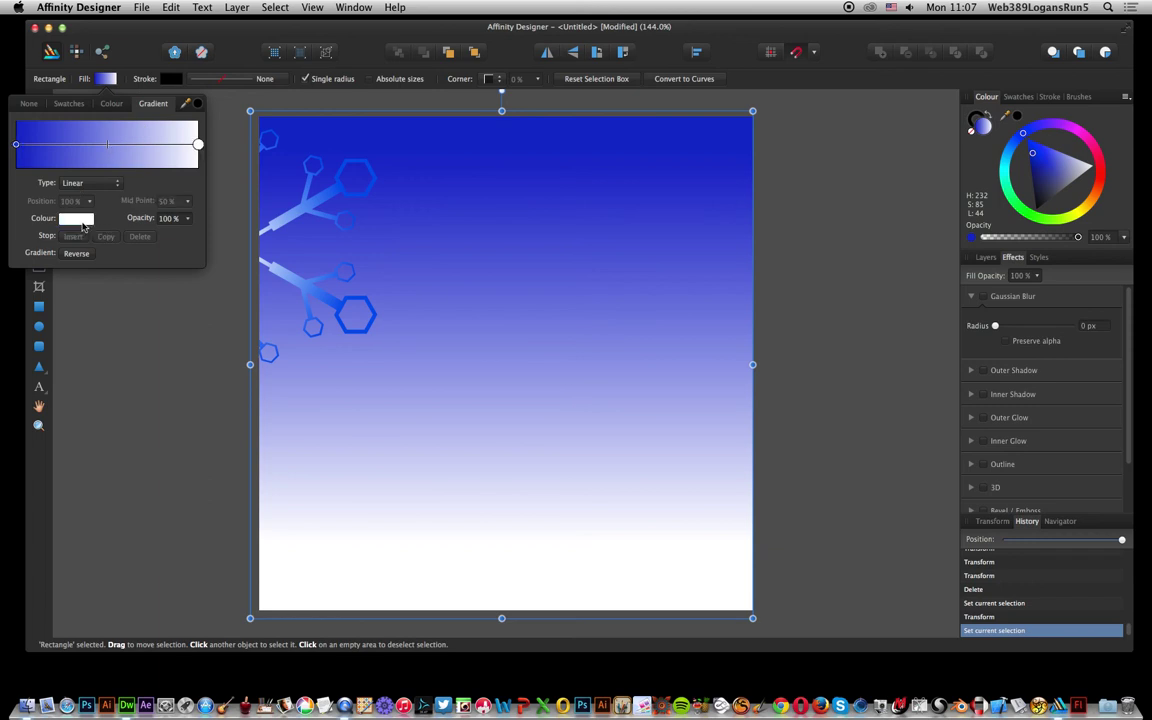
pyautogui.click(83, 226)
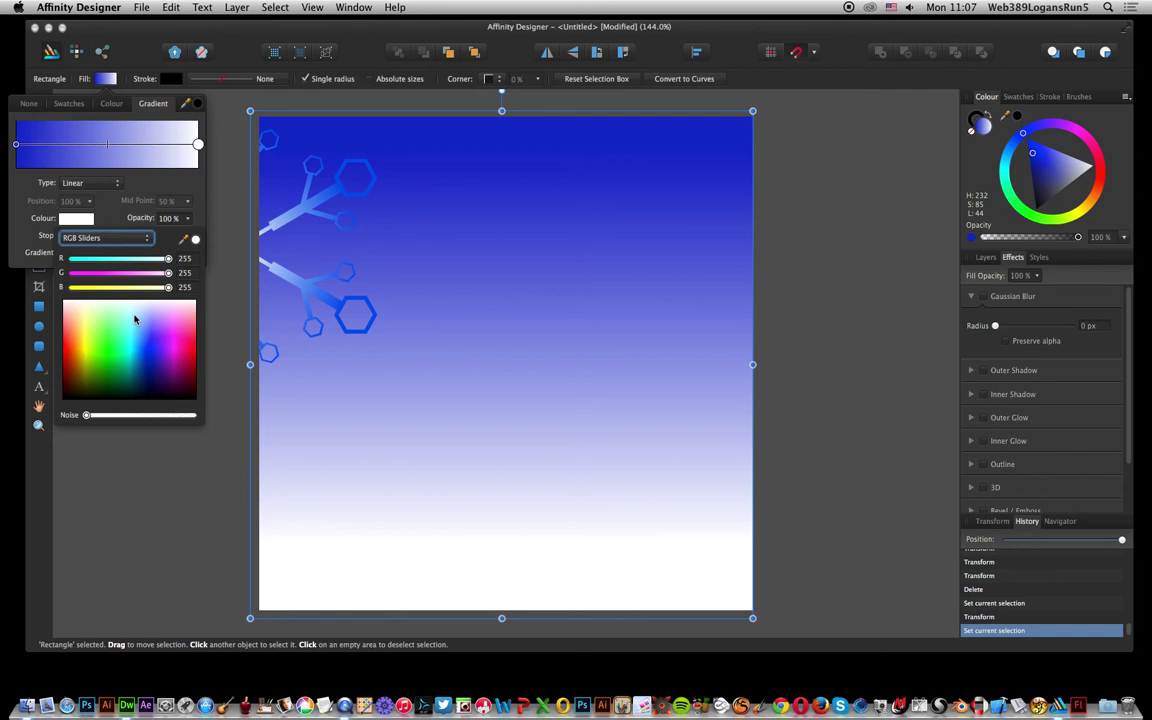
pyautogui.moveTo(135, 320); pyautogui.dragTo(134, 319)
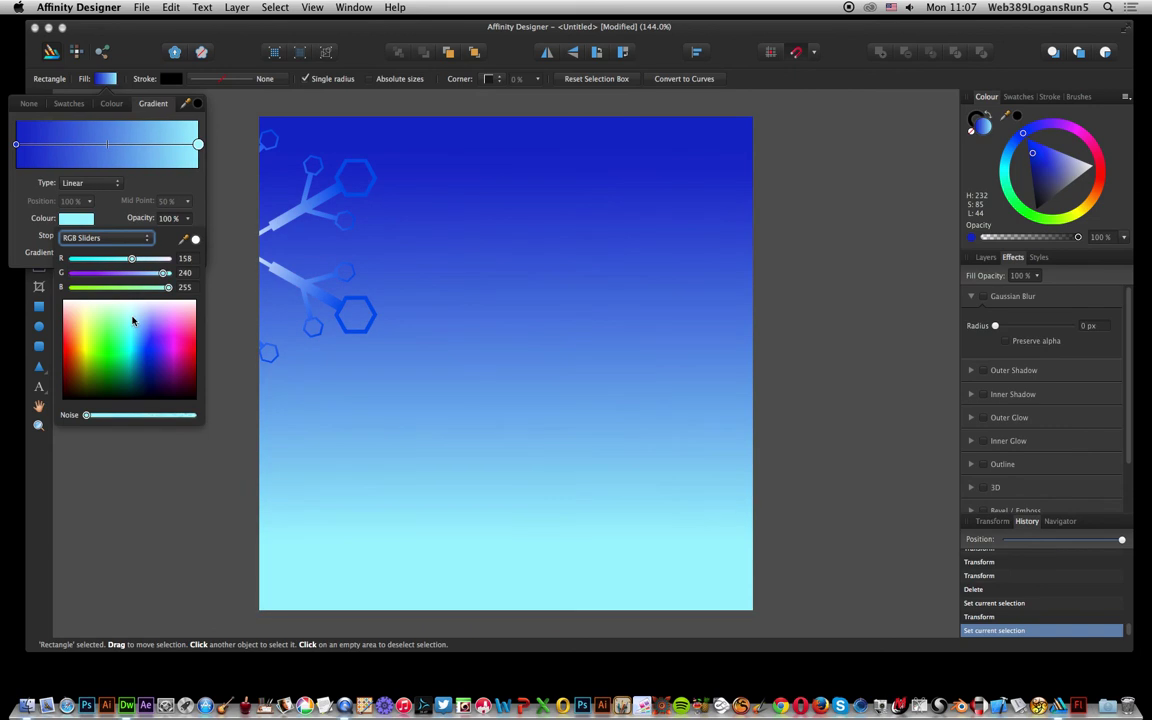
pyautogui.click(156, 110)
pyautogui.click(349, 30)
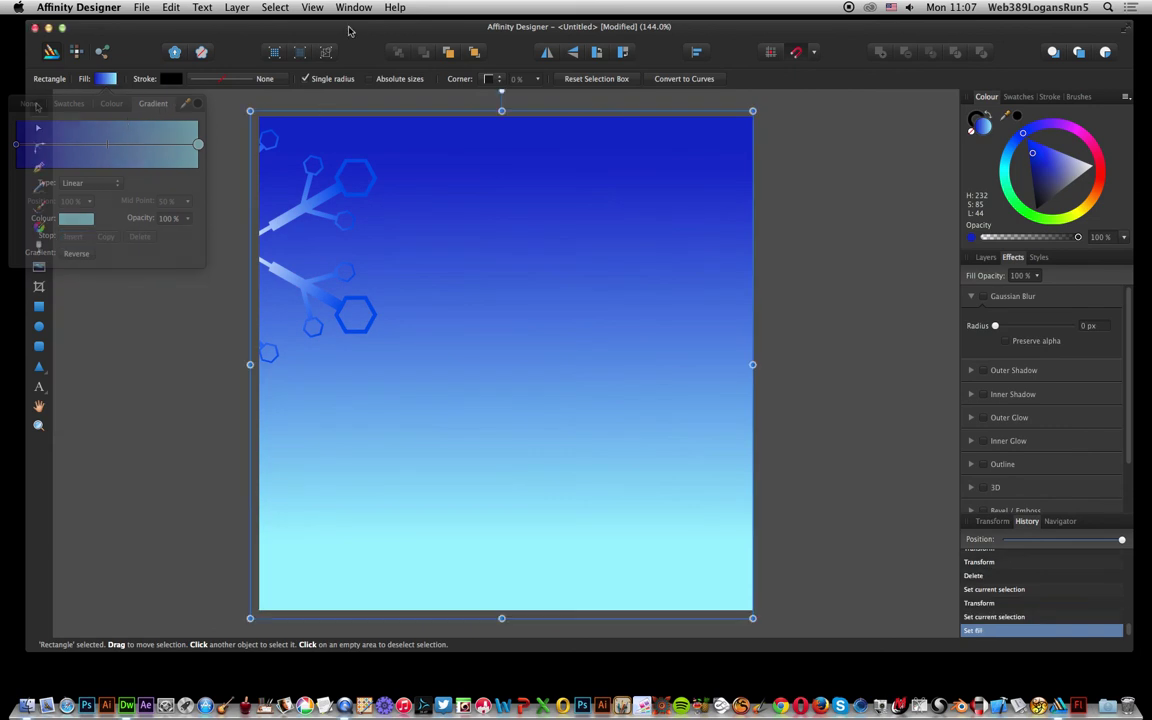
# Move the snowflake back onto the artboard so its centre sits in the upper-left area of the background
pyautogui.moveTo(309, 216); pyautogui.dragTo(347, 207)
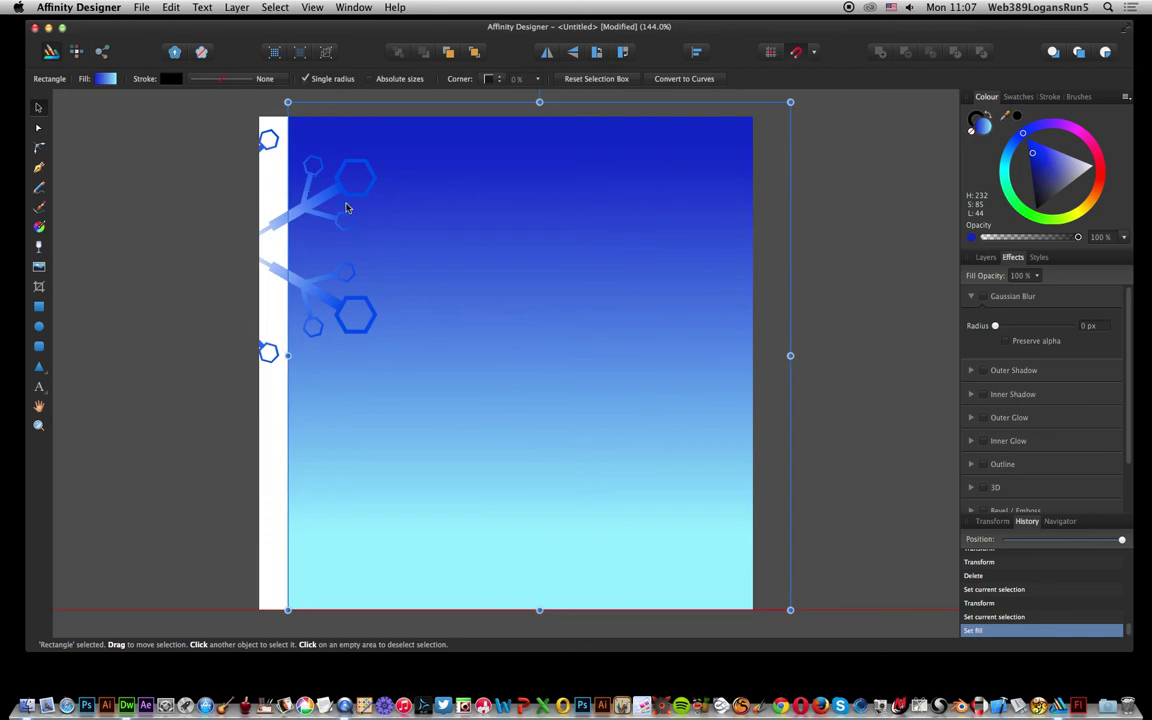
pyautogui.press('super+z')
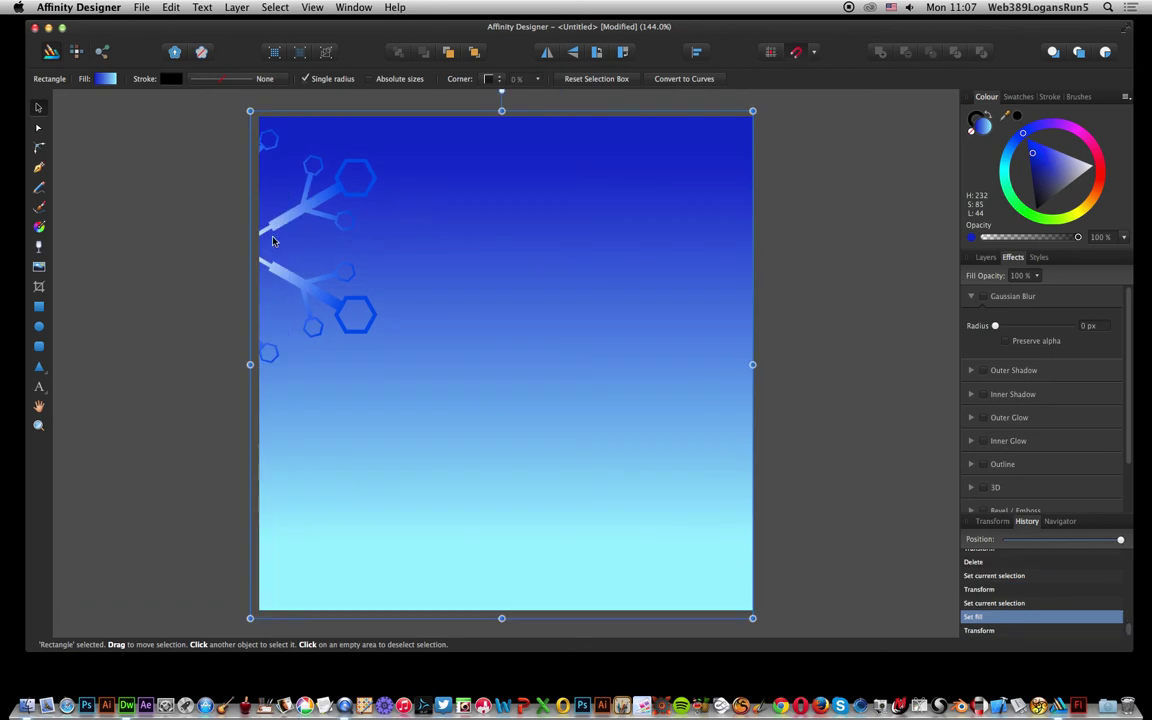
pyautogui.click(273, 241)
pyautogui.moveTo(273, 241); pyautogui.dragTo(395, 280)
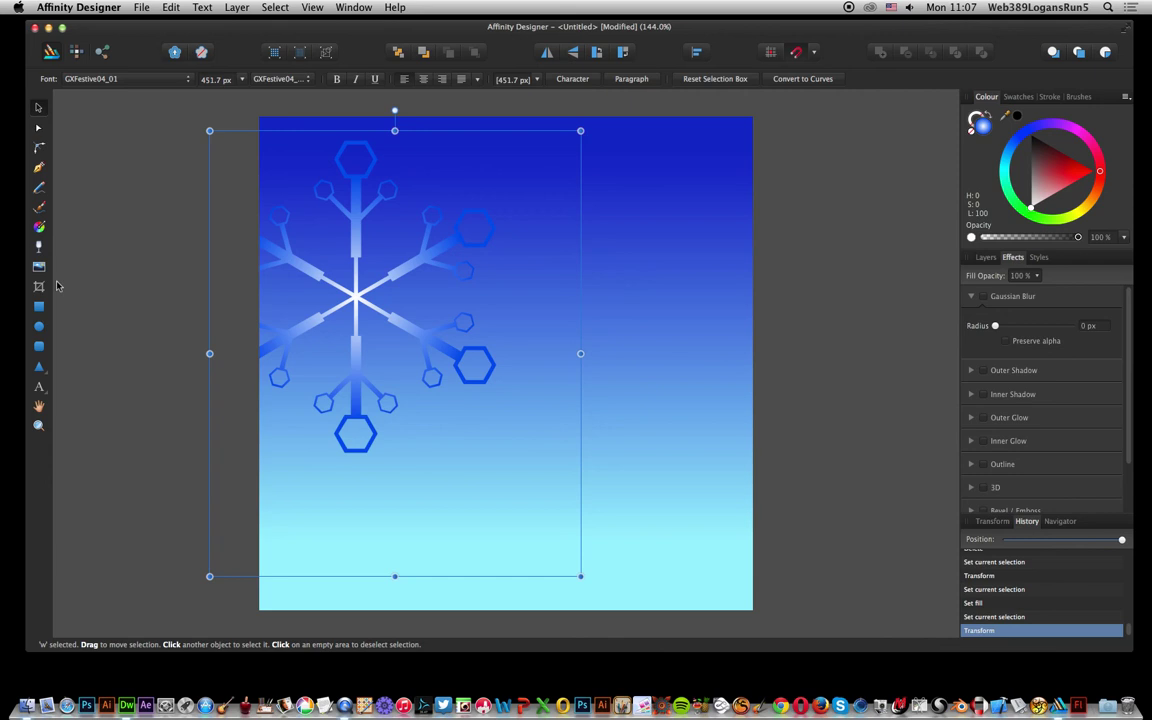
# Replace the snowflake's text character with "o" after trying "r" and "u" in the same GXFestive04_01 font
pyautogui.click(40, 389)
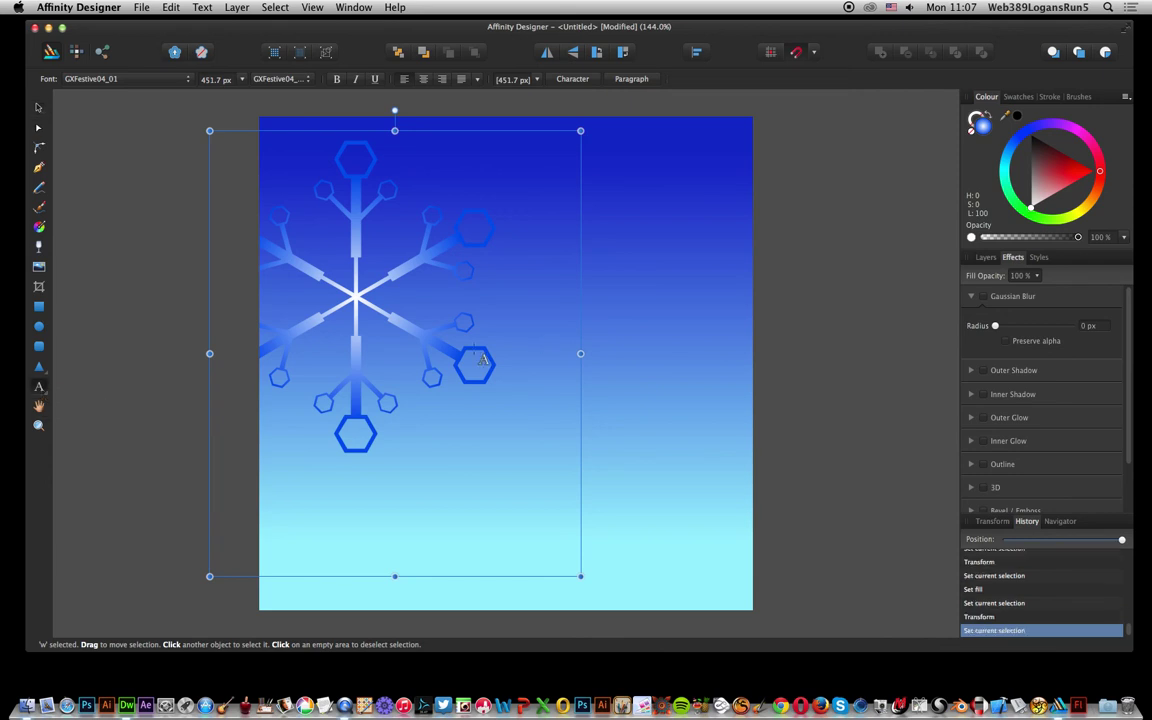
pyautogui.moveTo(439, 352); pyautogui.dragTo(251, 346)
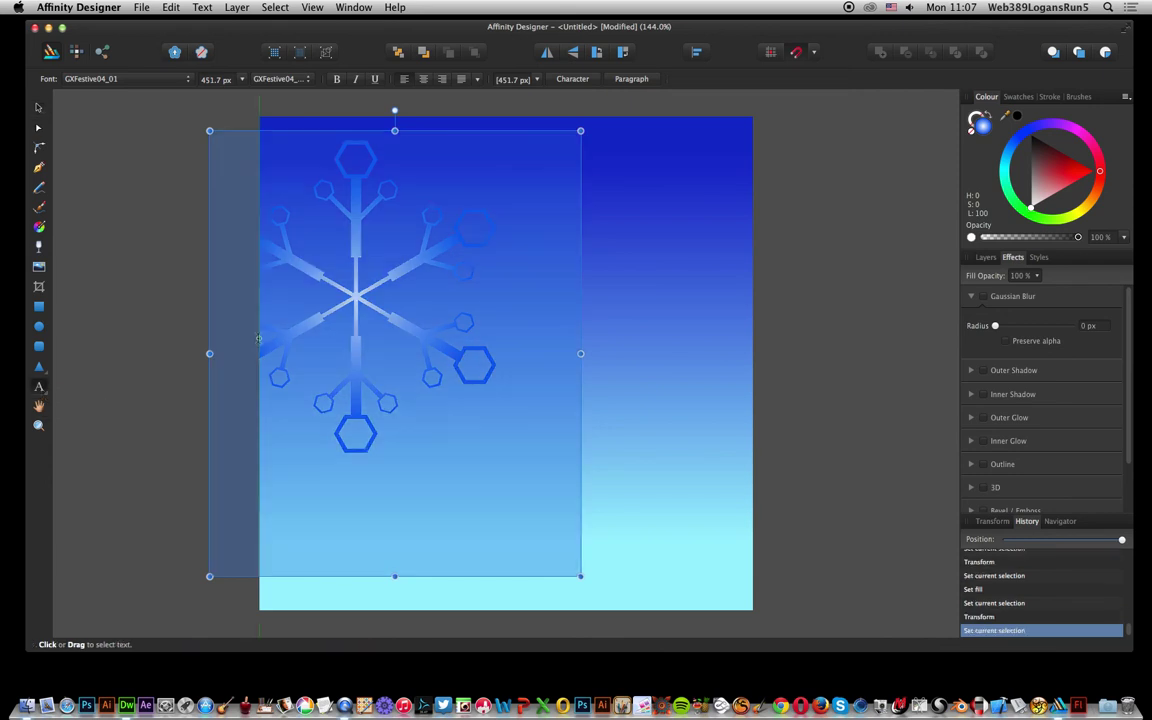
pyautogui.write('bY')
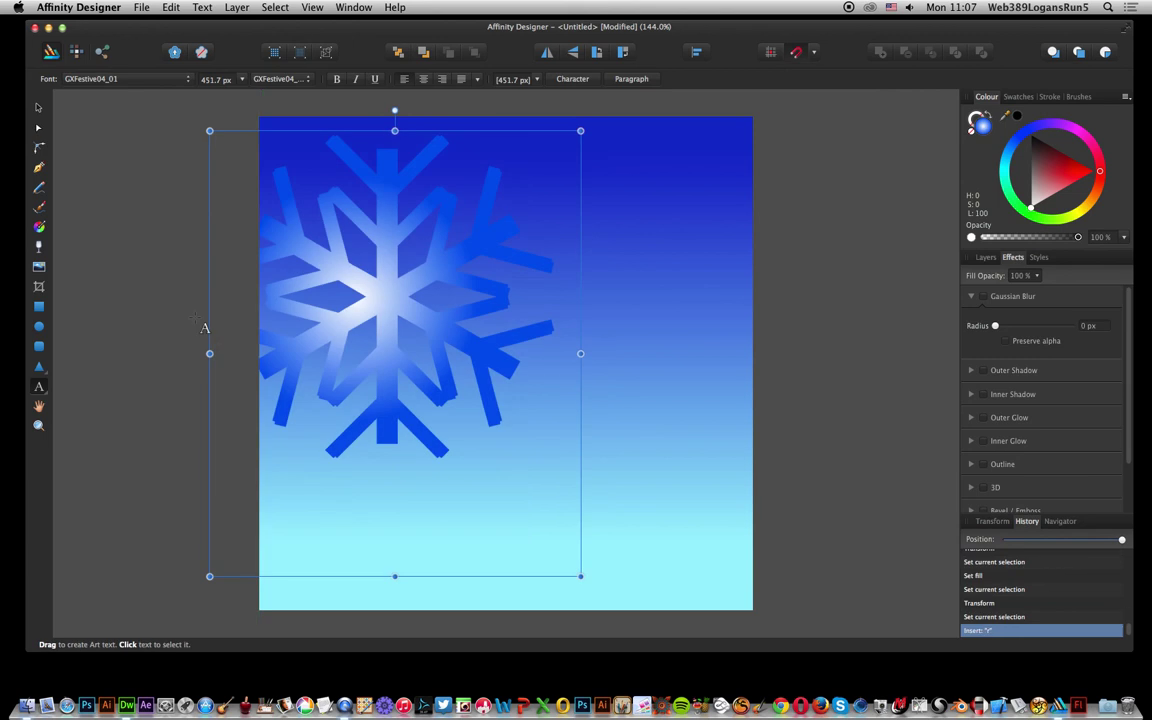
pyautogui.press('BackSpace')
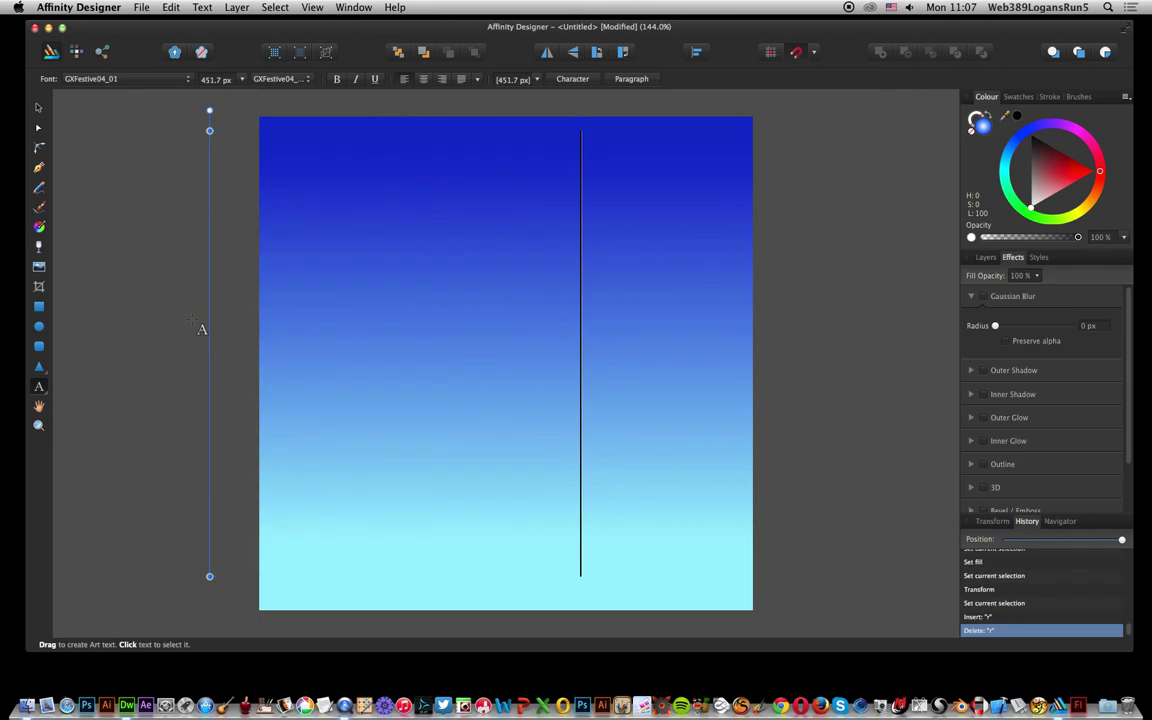
pyautogui.write('u')
pyautogui.press('BackSpace')
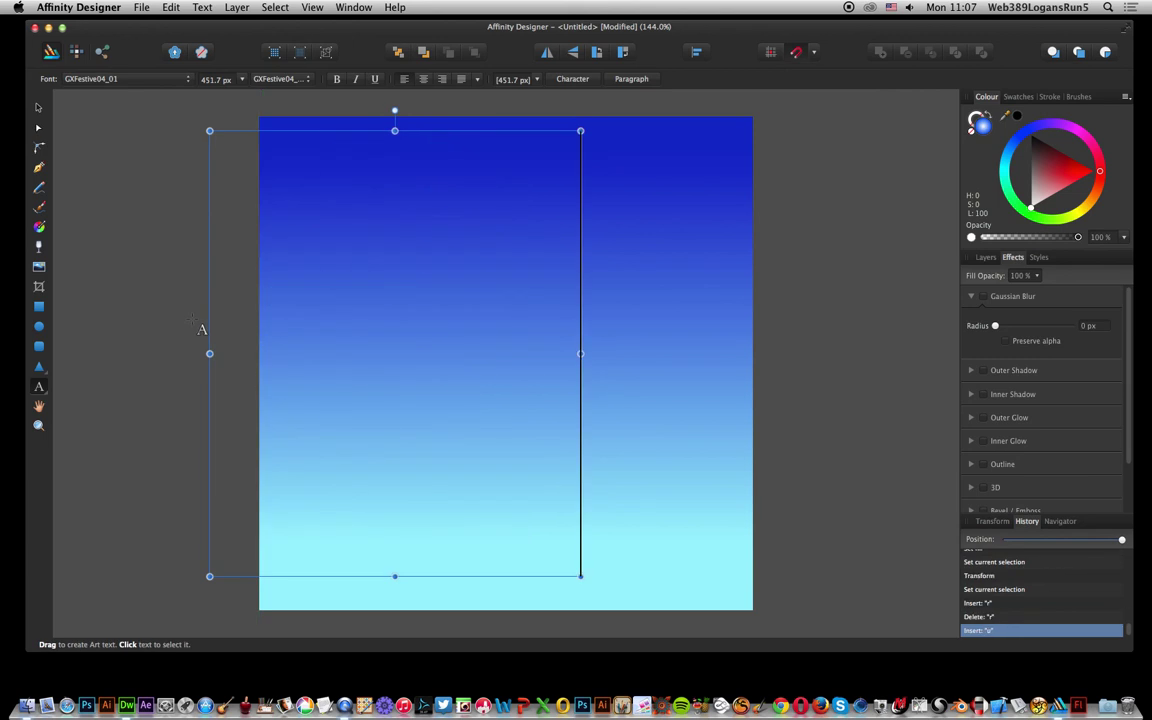
pyautogui.write('i')
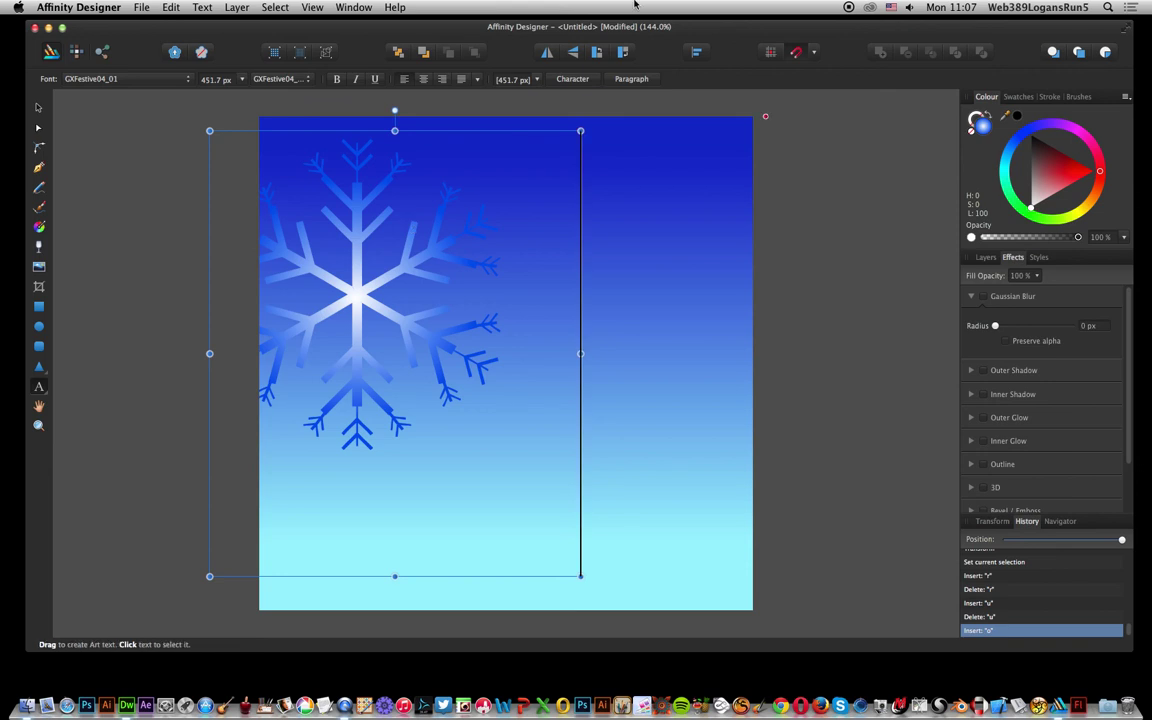
pyautogui.click(40, 107)
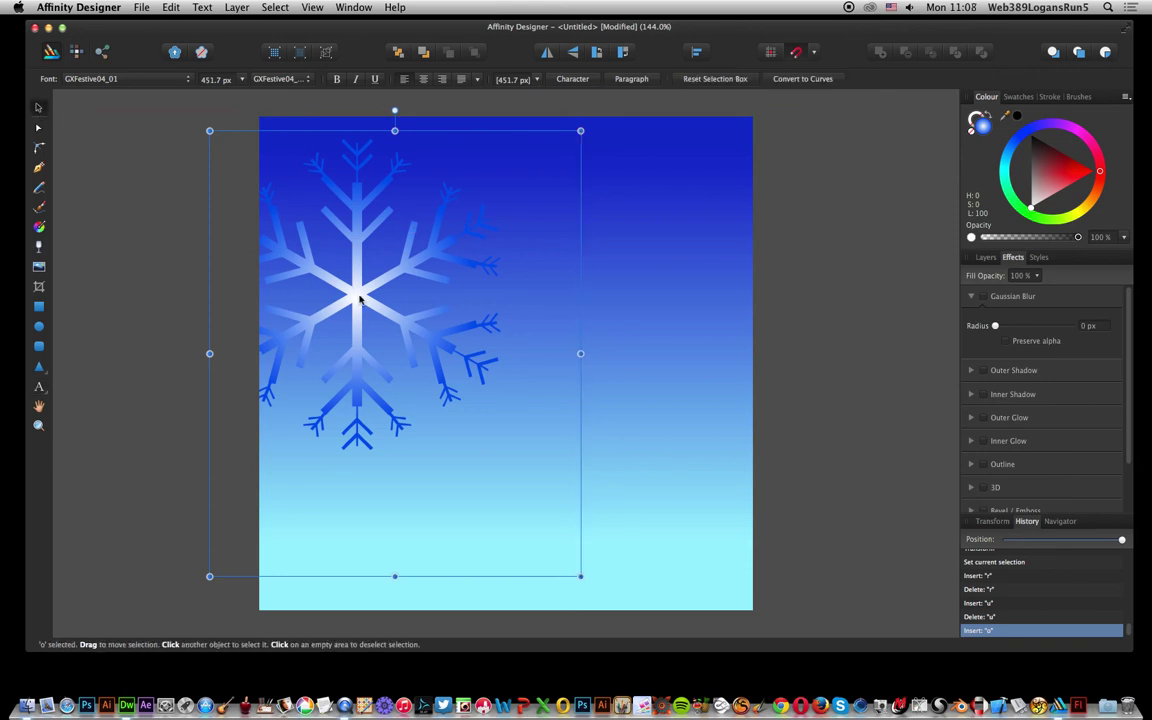
# Try reversing the snowflake's radial gradient fill, and reverse it back to white at the centre
pyautogui.click(43, 230)
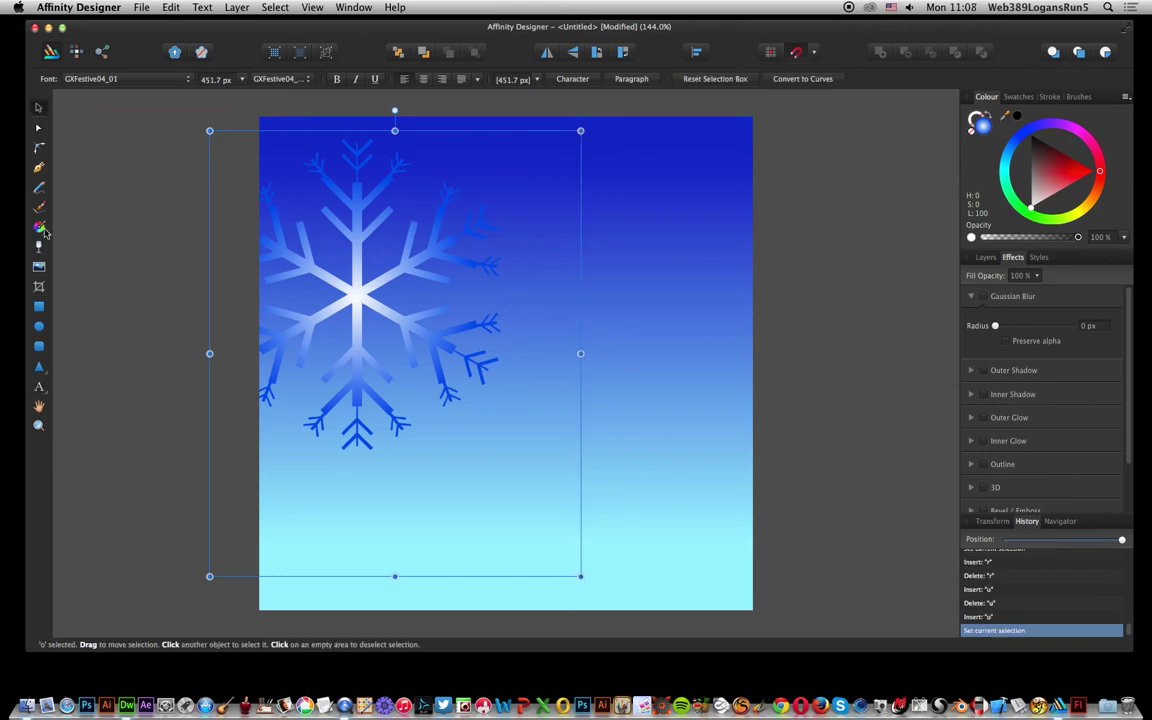
pyautogui.click(40, 230)
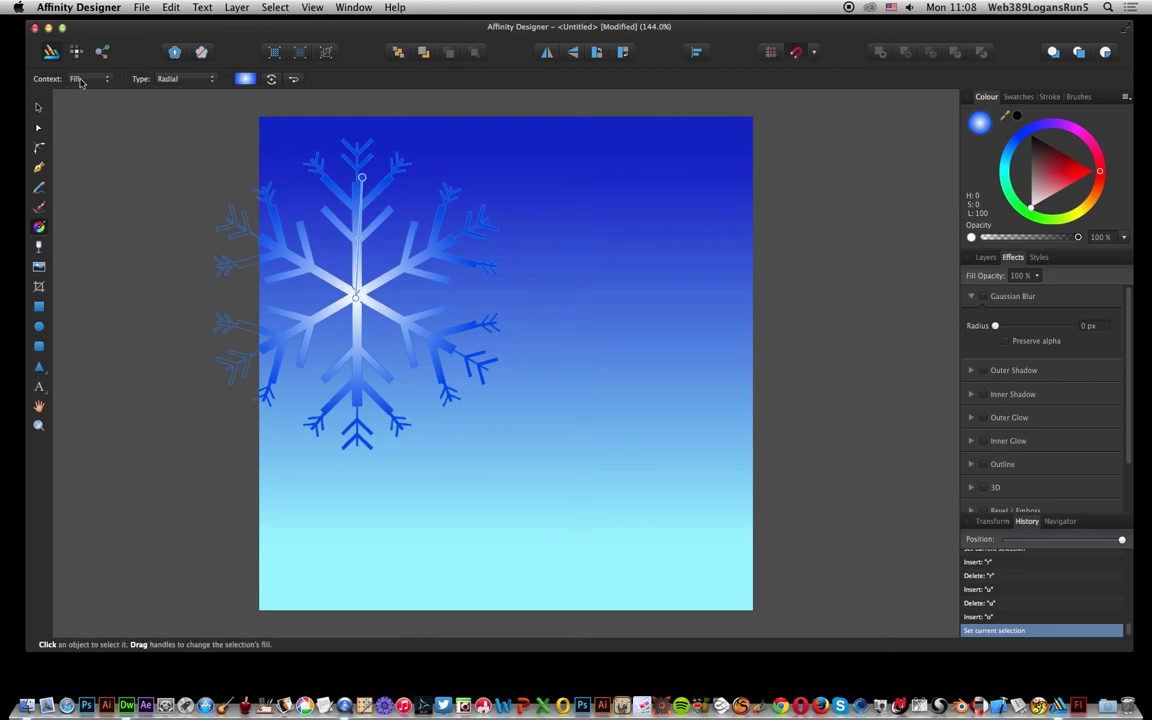
pyautogui.click(170, 79)
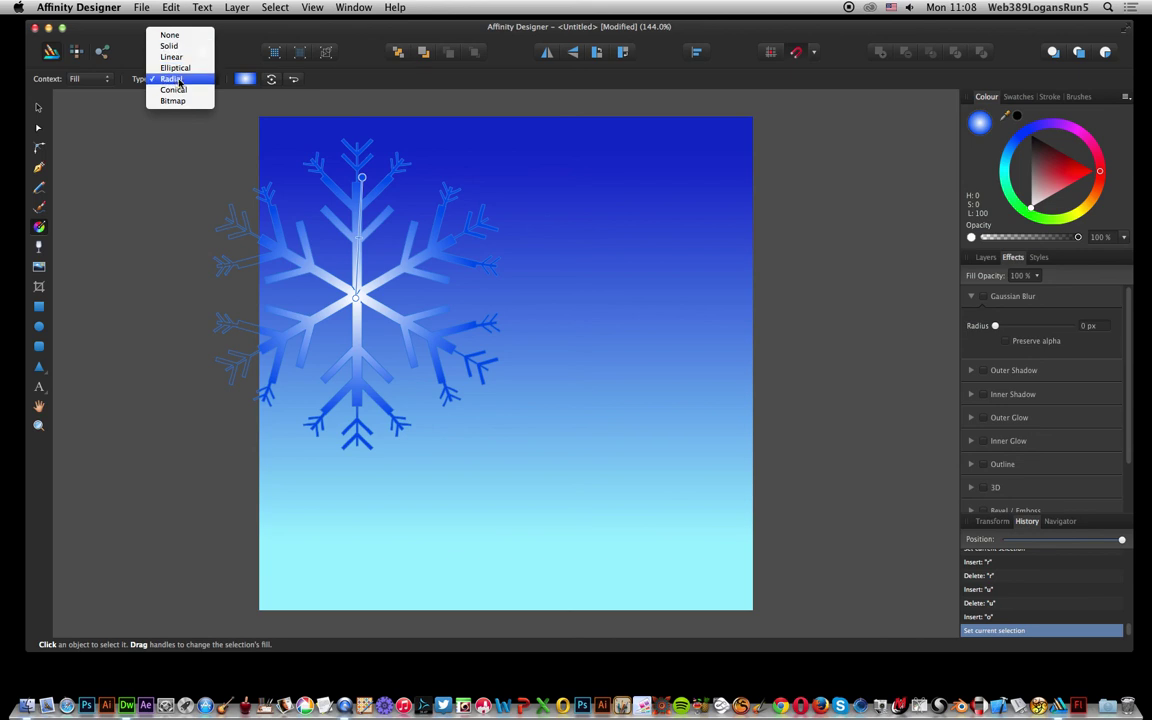
pyautogui.click(177, 81)
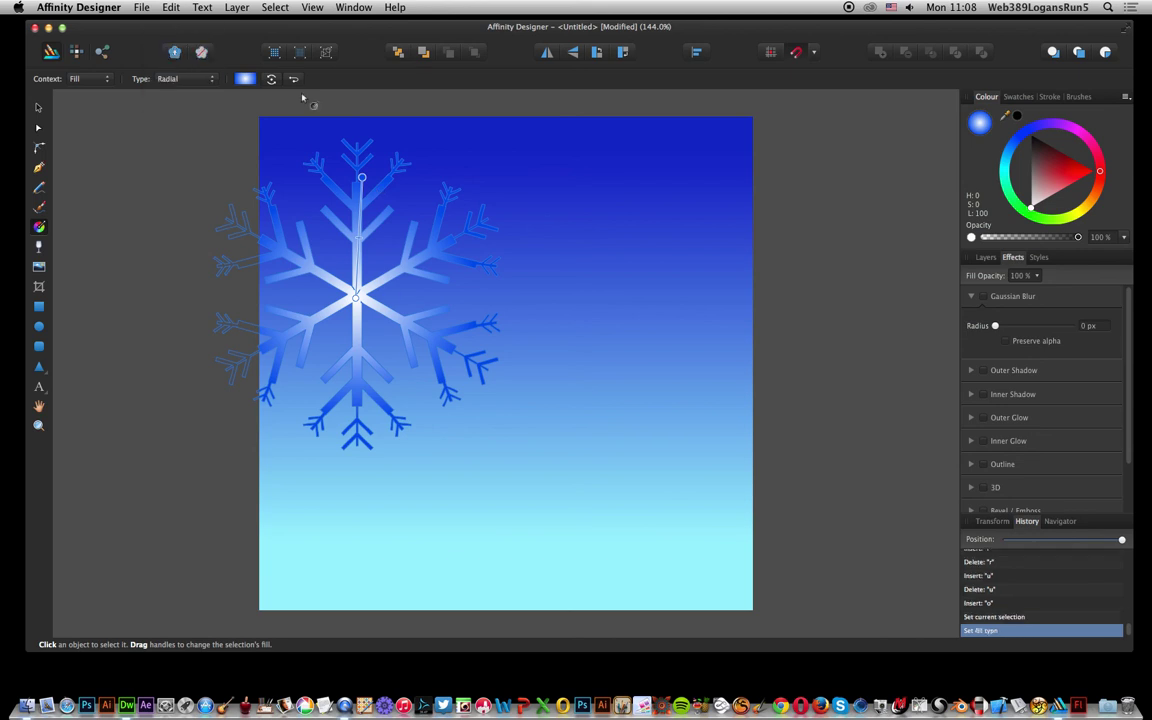
pyautogui.click(245, 80)
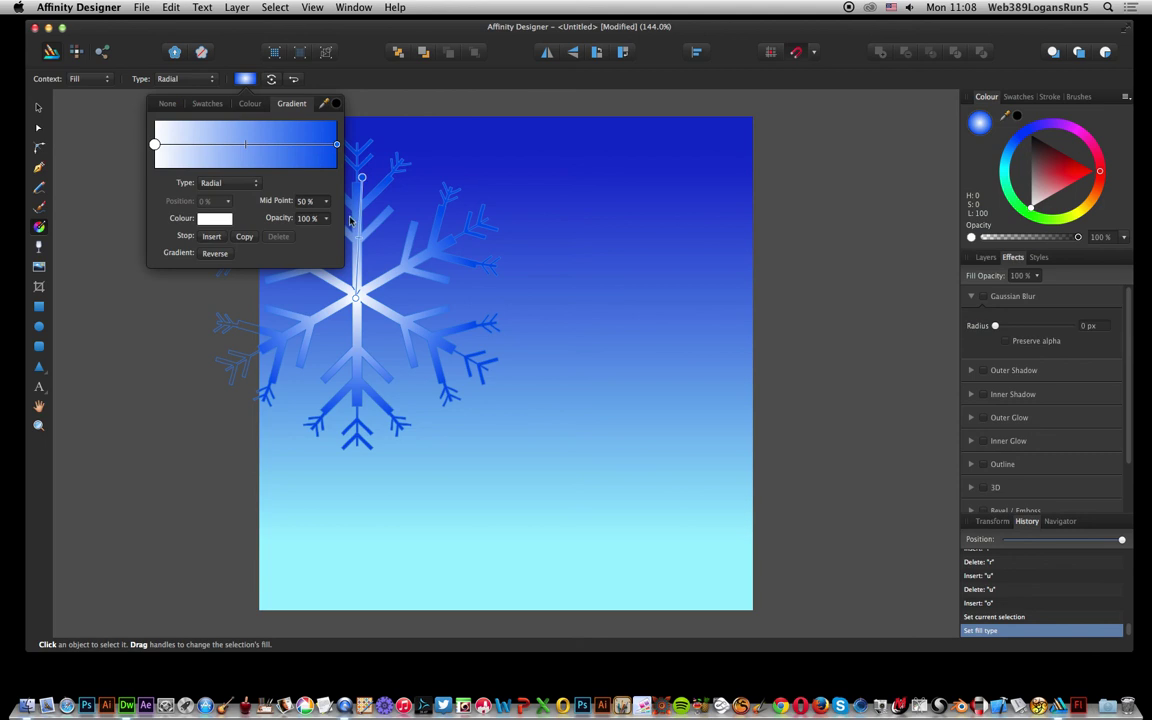
pyautogui.click(214, 253)
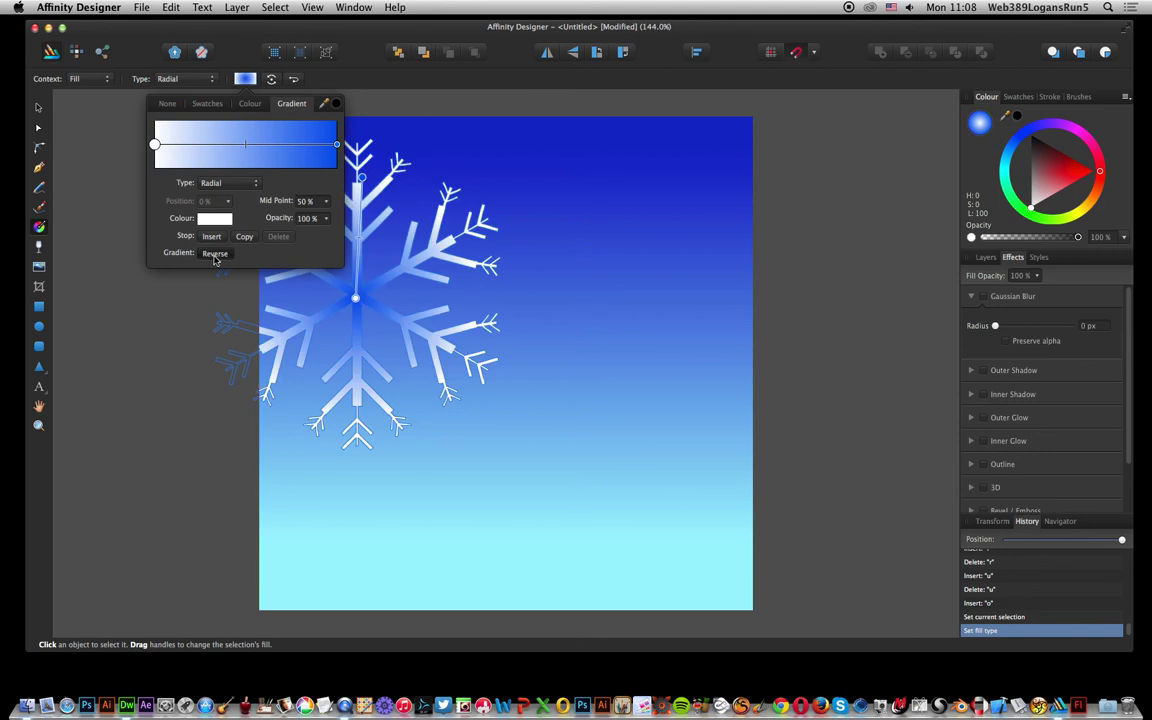
pyautogui.click(214, 255)
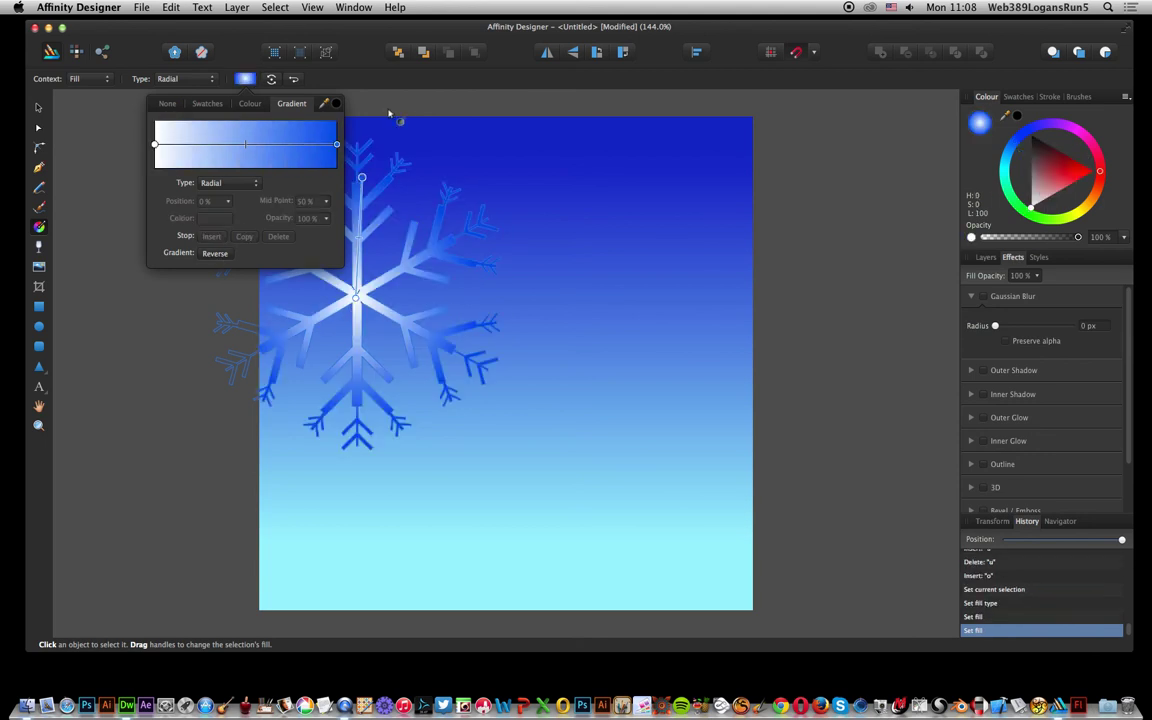
pyautogui.click(392, 70)
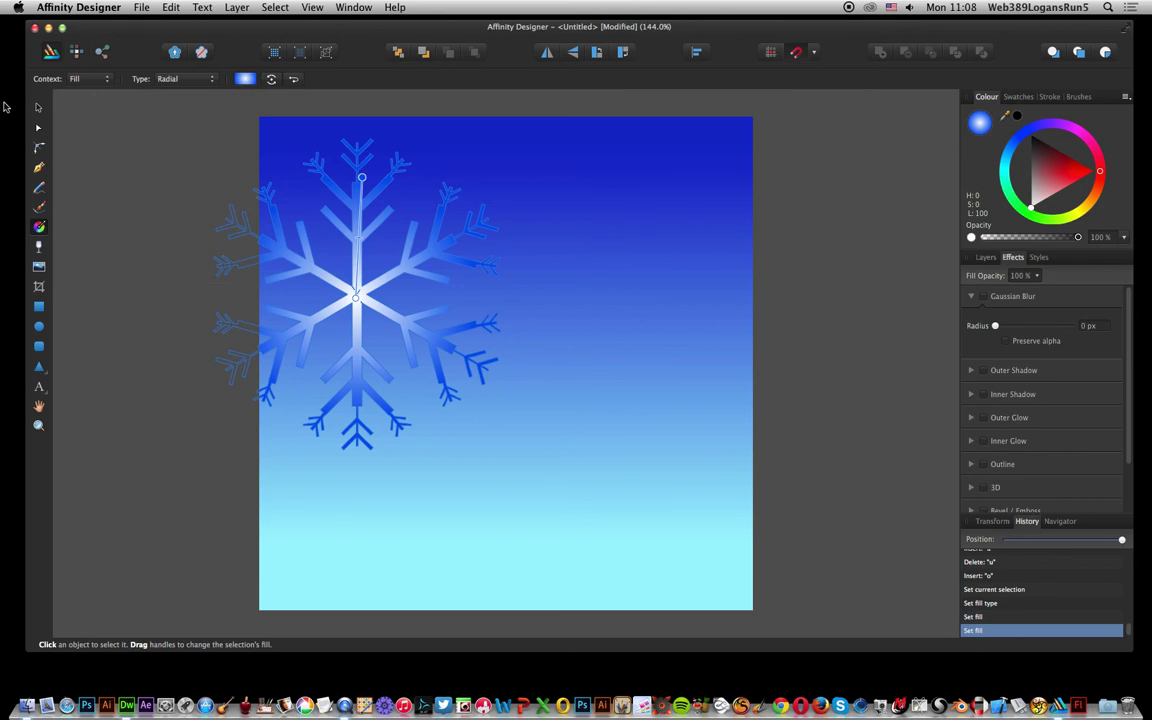
# Duplicate the snowflake and place the copy in the upper-right area of the artboard
pyautogui.click(40, 110)
pyautogui.click(363, 291)
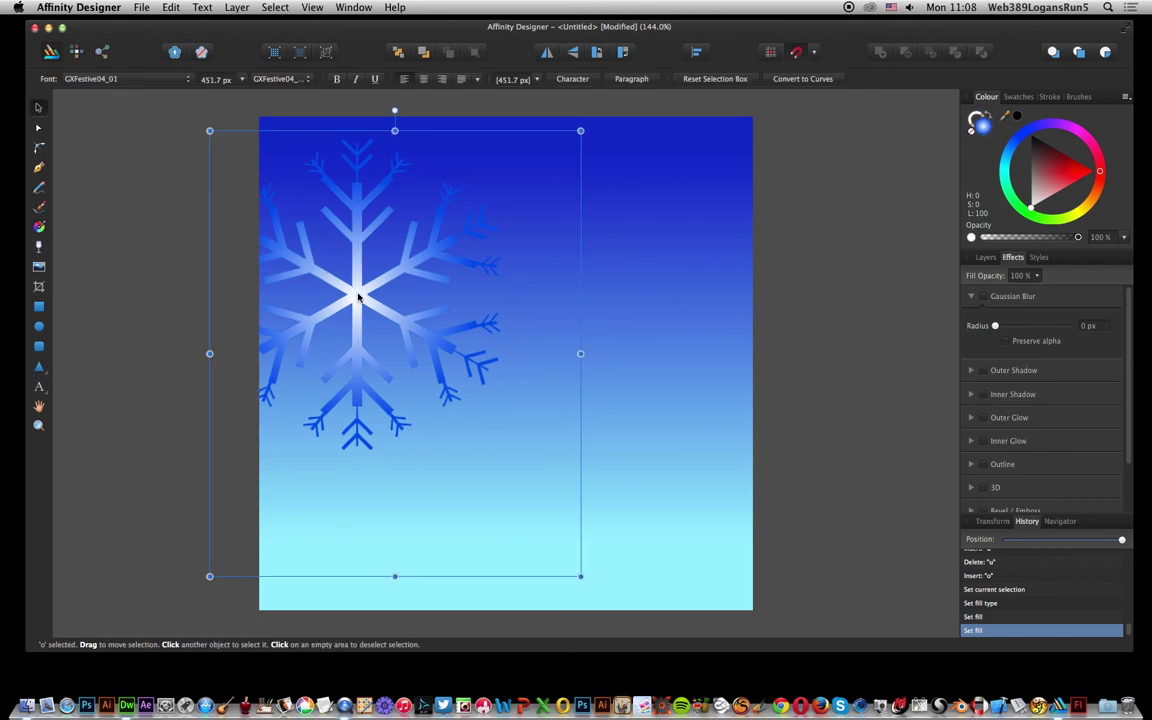
pyautogui.moveTo(358, 295); pyautogui.dragTo(619, 258)
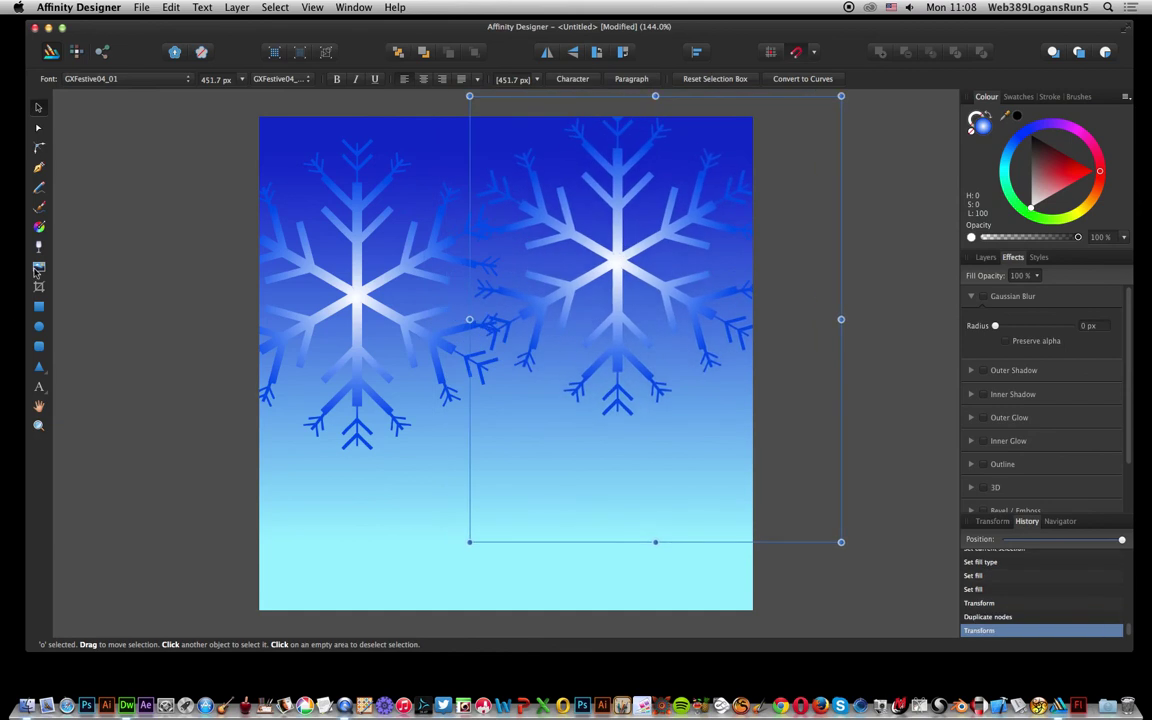
# Replace the duplicated snowflake's character with "y" using the Art Text Tool to give it a different design
pyautogui.click(39, 387)
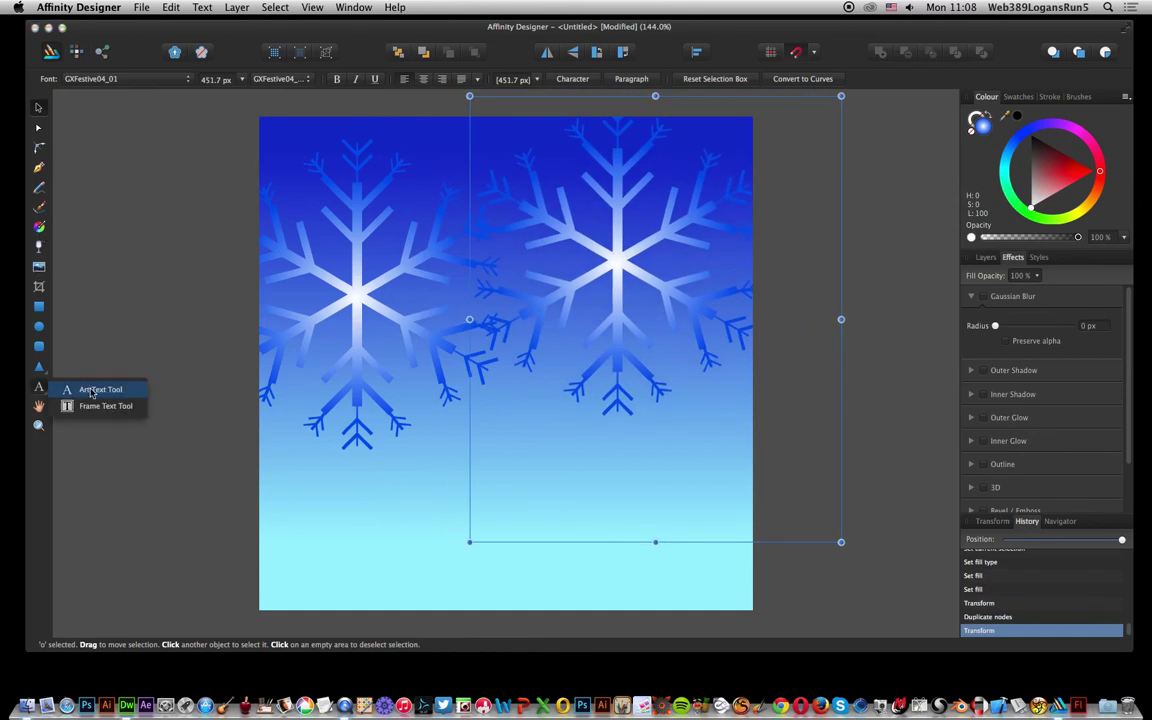
pyautogui.click(90, 390)
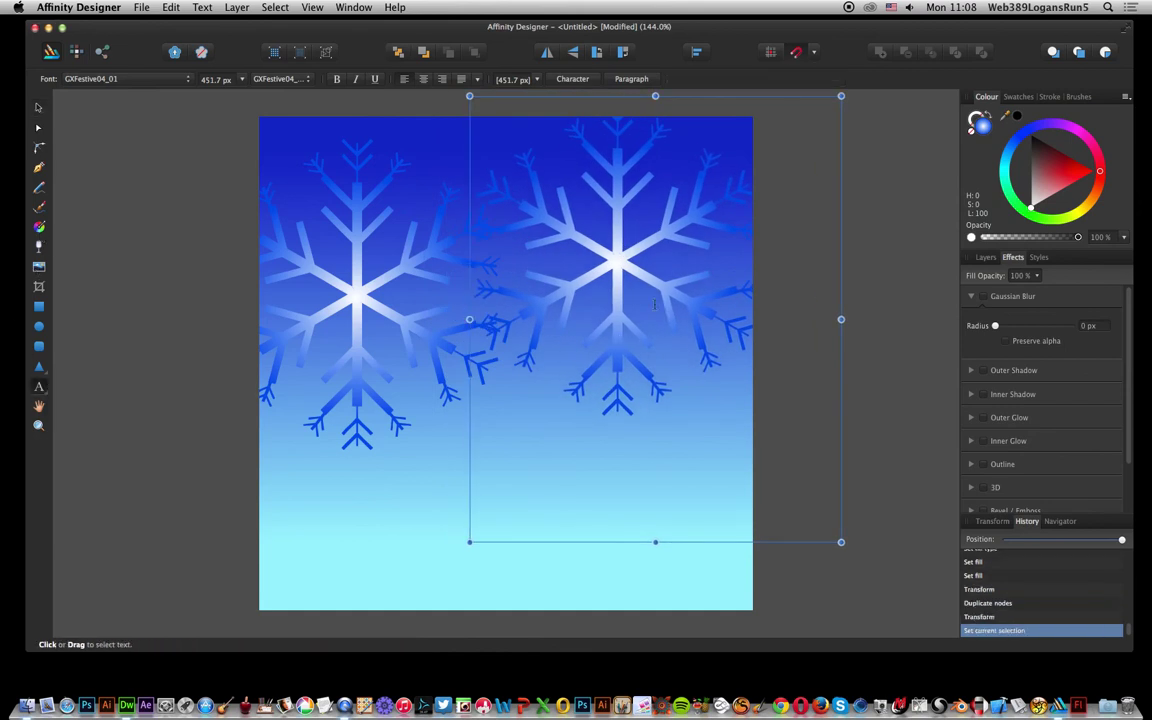
pyautogui.press('super+a')
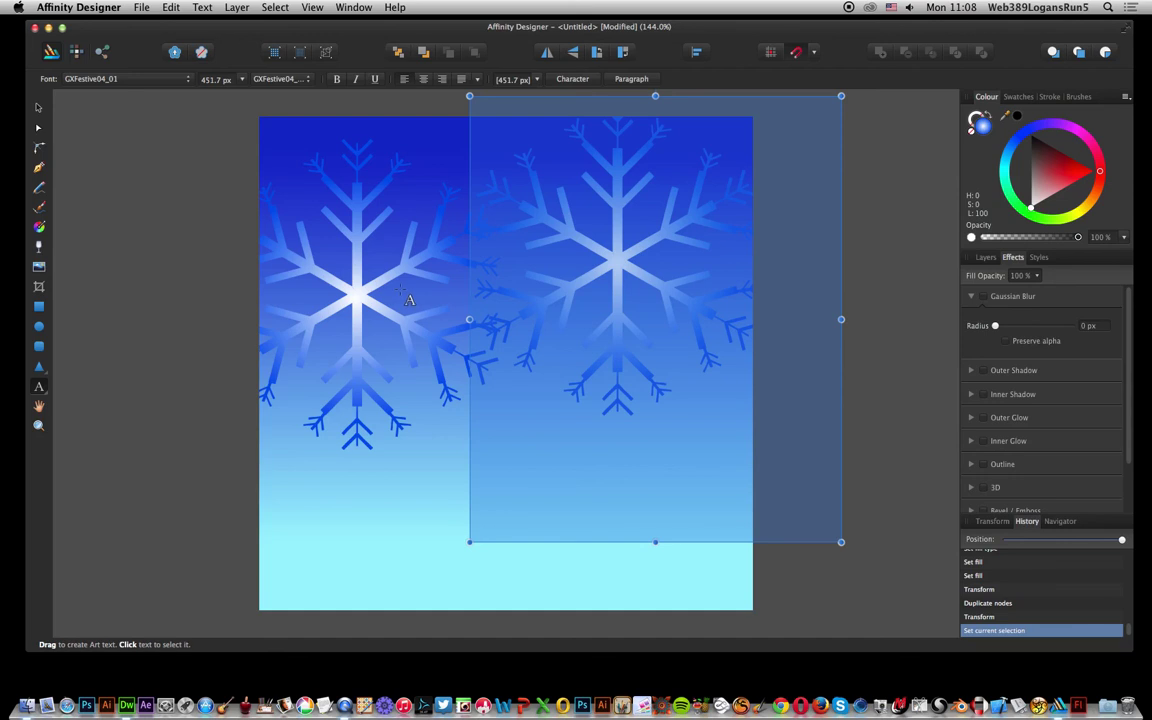
pyautogui.write('Y')
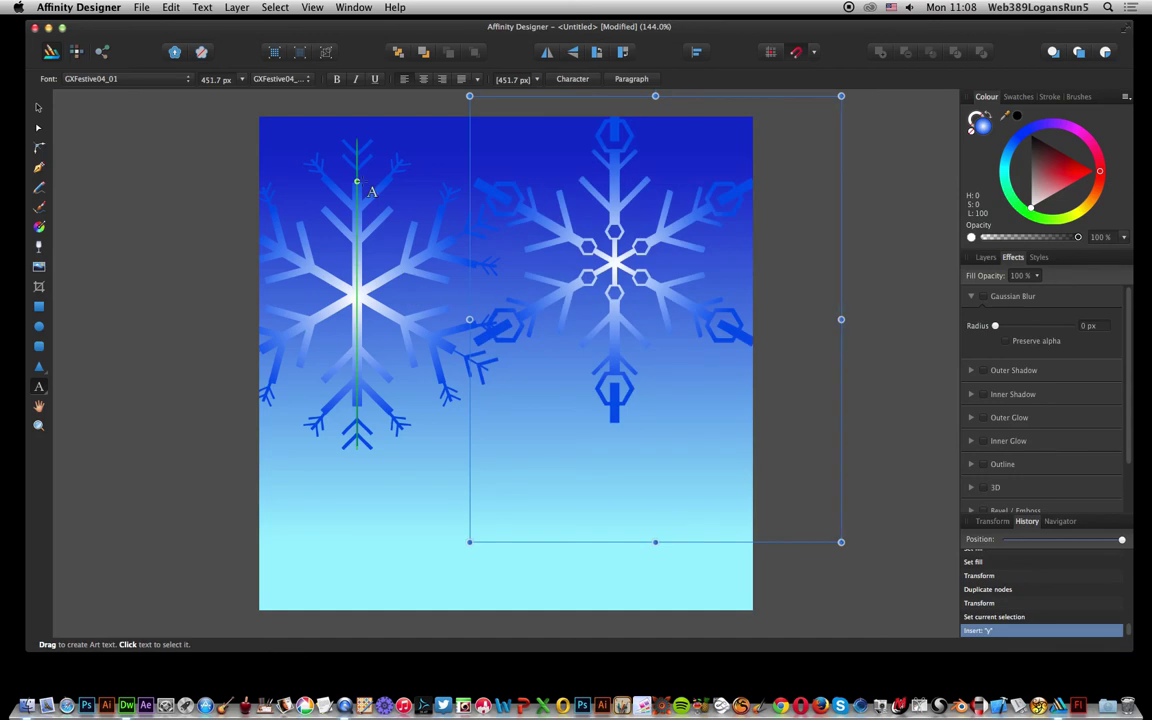
pyautogui.click(38, 107)
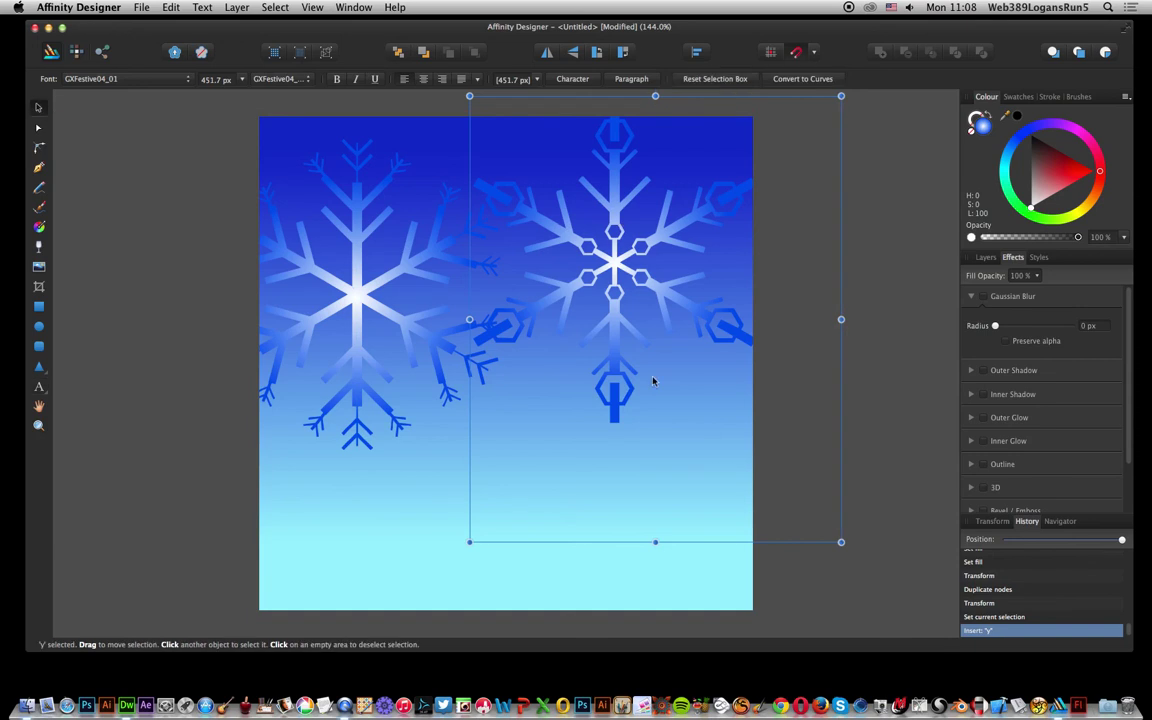
# Duplicate the "y" snowflake toward the artboard's lower-right corner and scale the copy down to a text size of about 302.9 px
pyautogui.moveTo(653, 381); pyautogui.dragTo(674, 458)
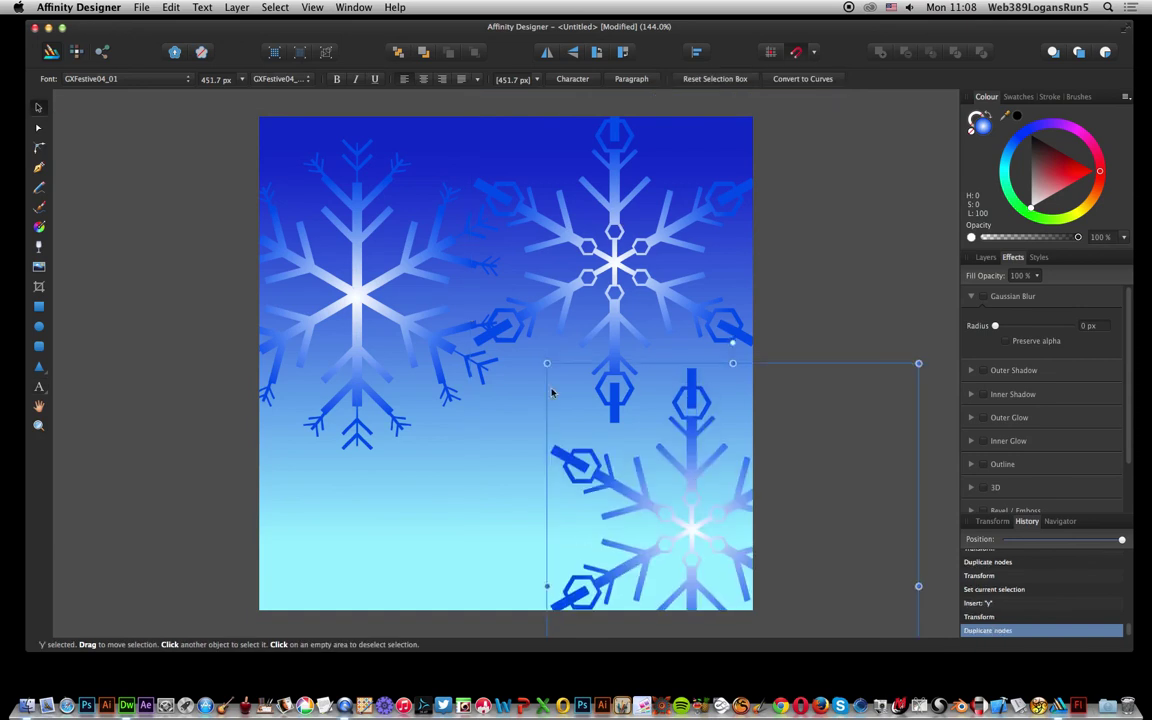
pyautogui.moveTo(547, 364); pyautogui.dragTo(694, 510)
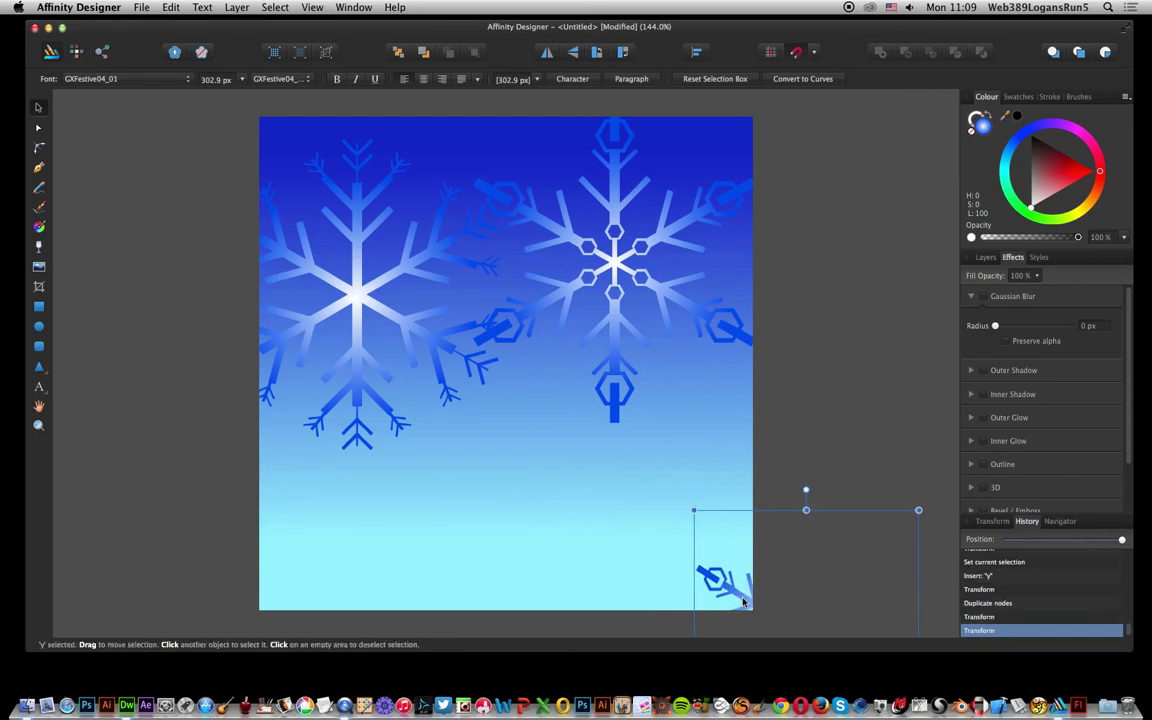
# Move the small "y" snowflake to the lower middle, scale it to about 258.2 px, and place a copy in the artboard's lower-left corner
pyautogui.moveTo(743, 601); pyautogui.dragTo(517, 446)
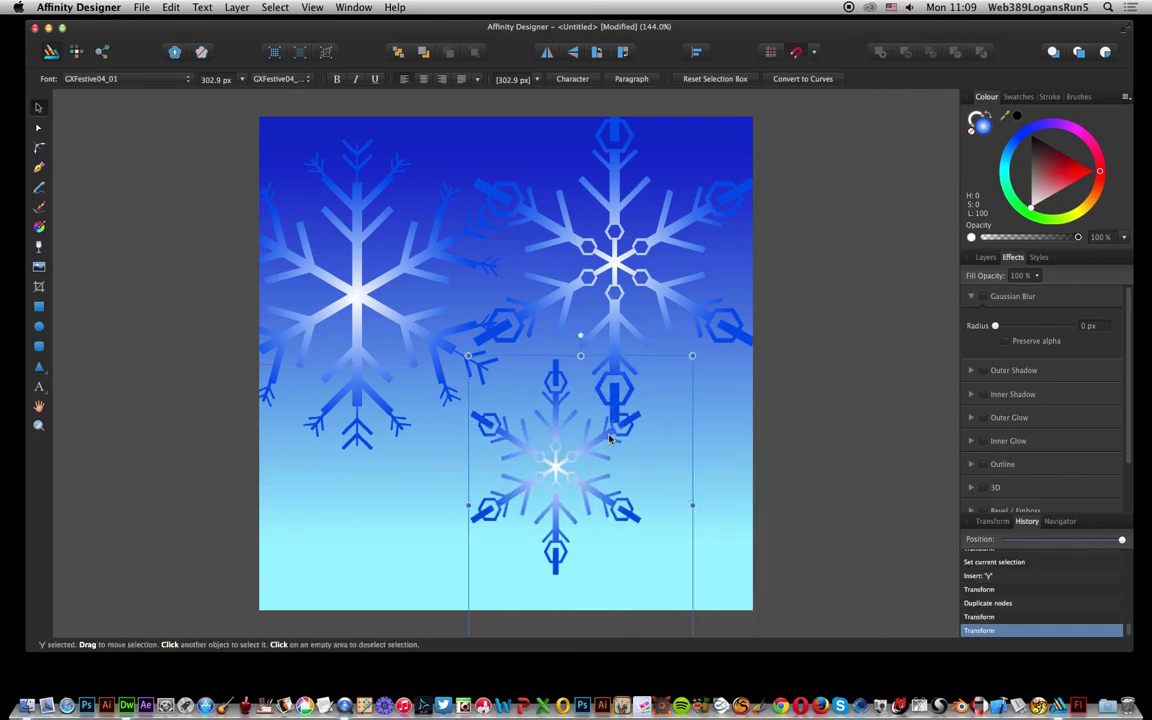
pyautogui.moveTo(691, 356); pyautogui.dragTo(688, 427)
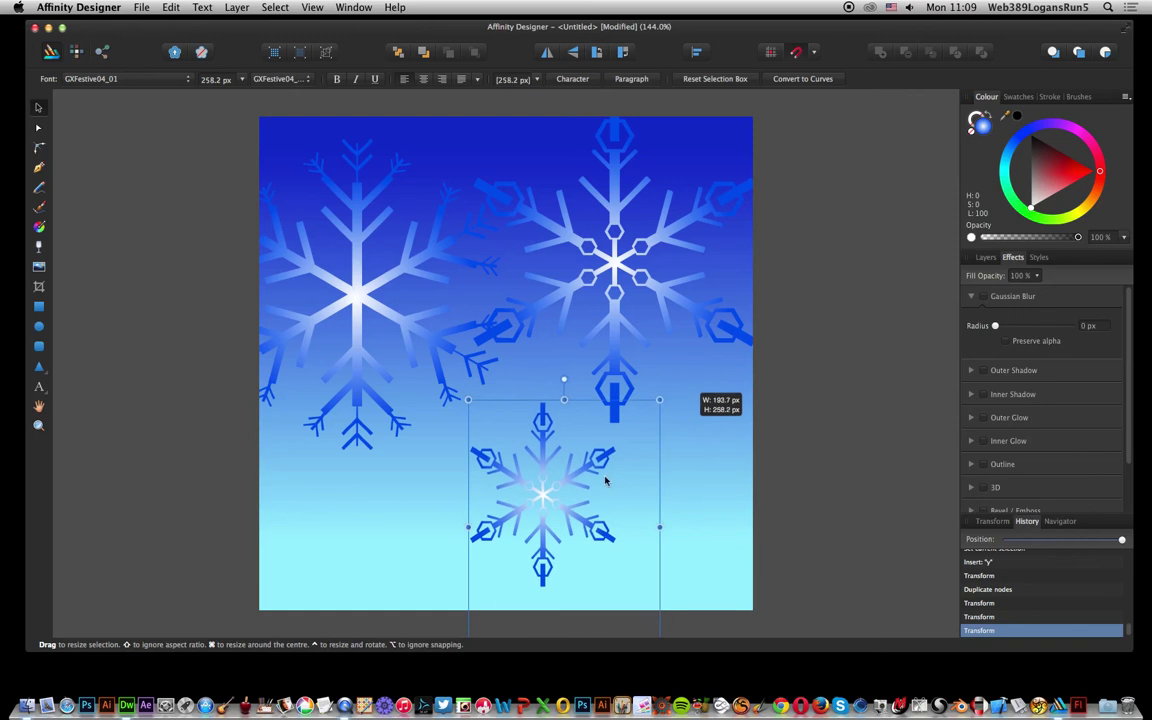
pyautogui.moveTo(586, 469); pyautogui.dragTo(282, 521)
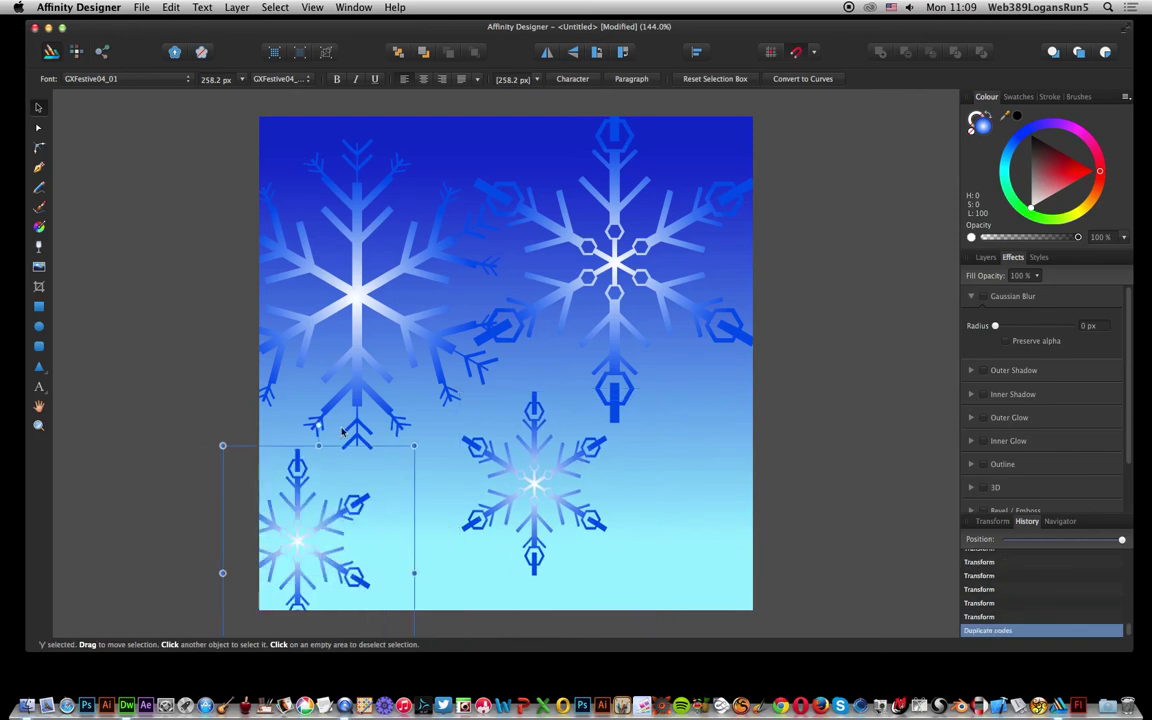
# Duplicate the large upper-left snowflake and place the copy in the lower-right corner, partly off the artboard
pyautogui.click(360, 298)
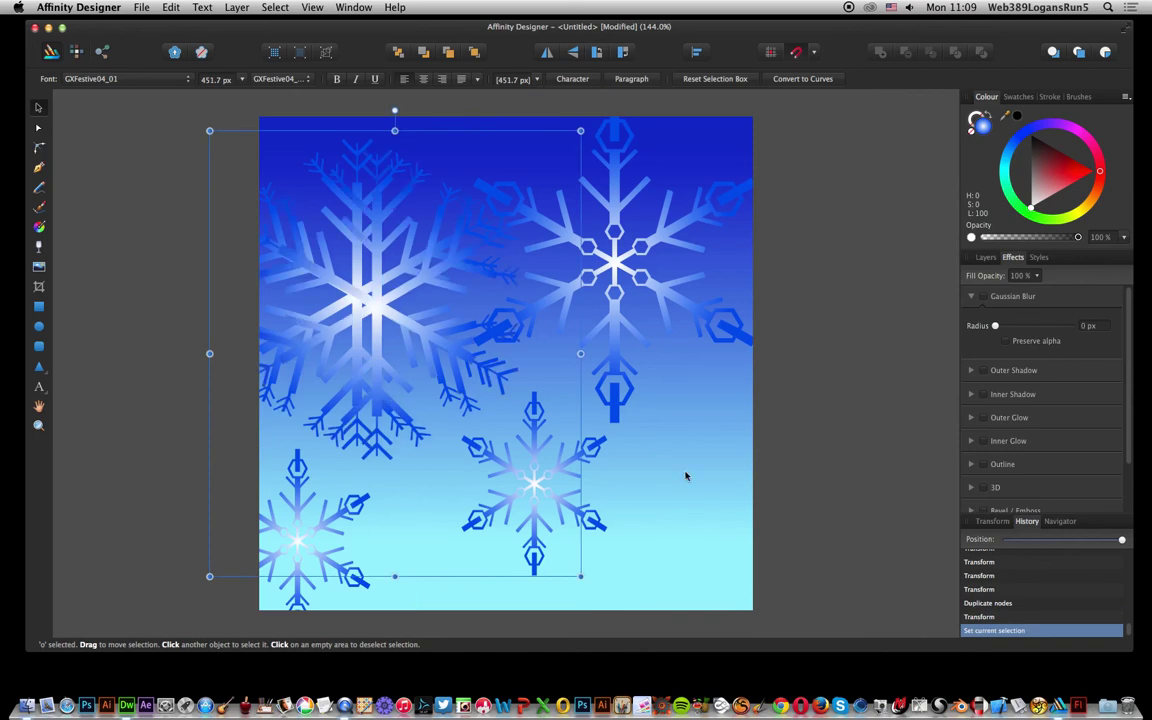
pyautogui.moveTo(686, 476); pyautogui.dragTo(759, 529)
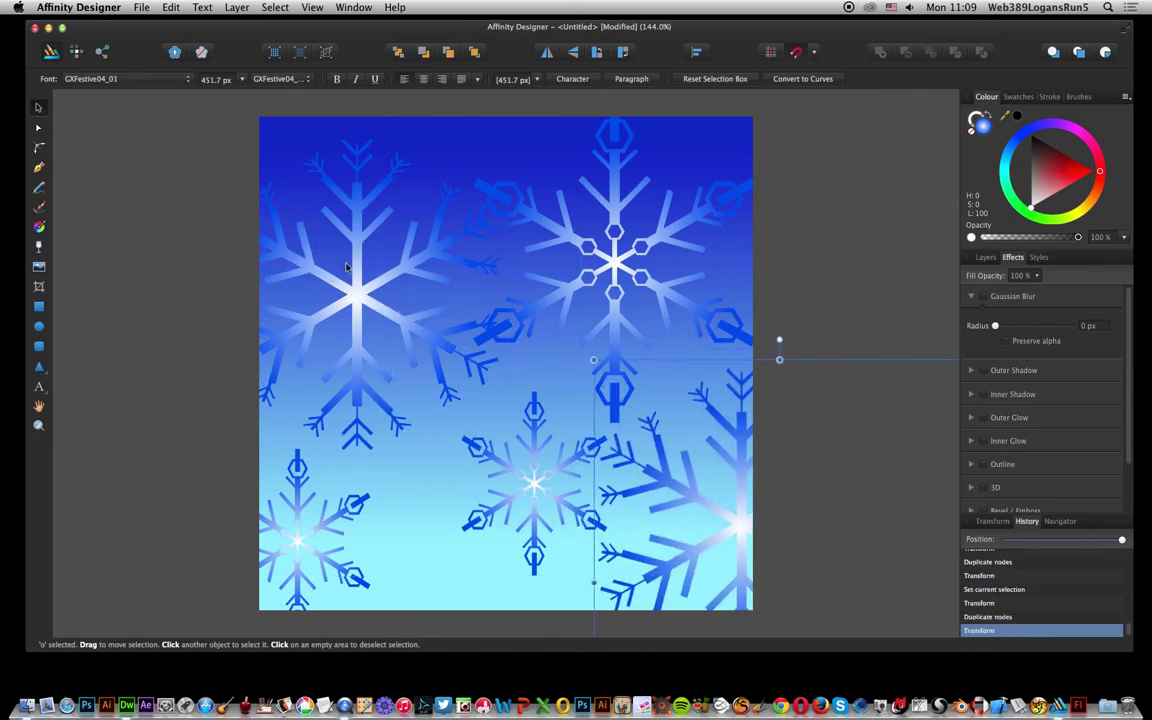
# Move the white centre of the upper-right snowflake's radial gradient up to its upper arm with the Fill Tool
pyautogui.click(613, 213)
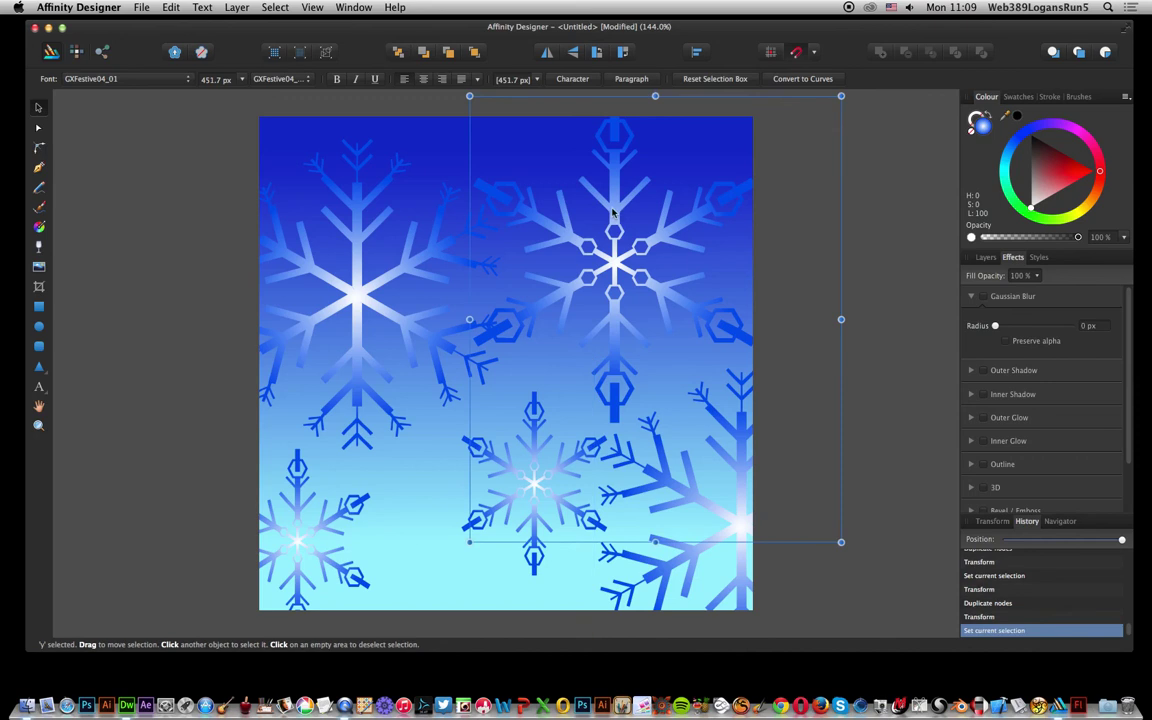
pyautogui.click(39, 228)
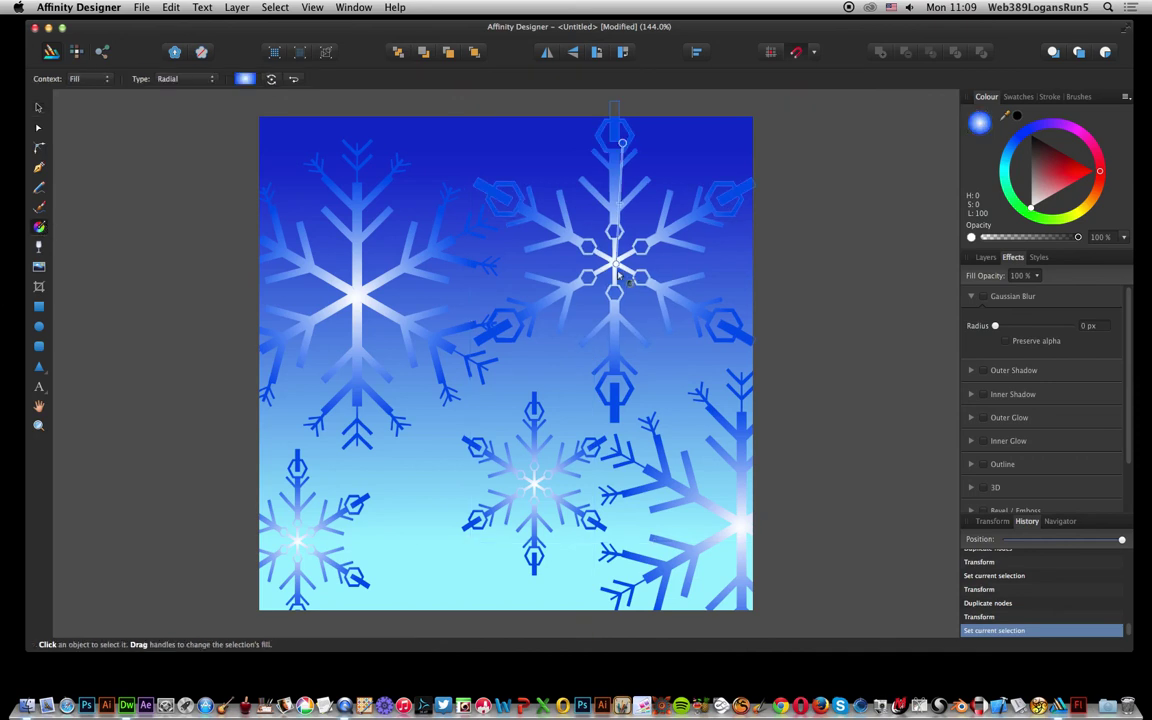
pyautogui.moveTo(614, 262); pyautogui.dragTo(614, 216)
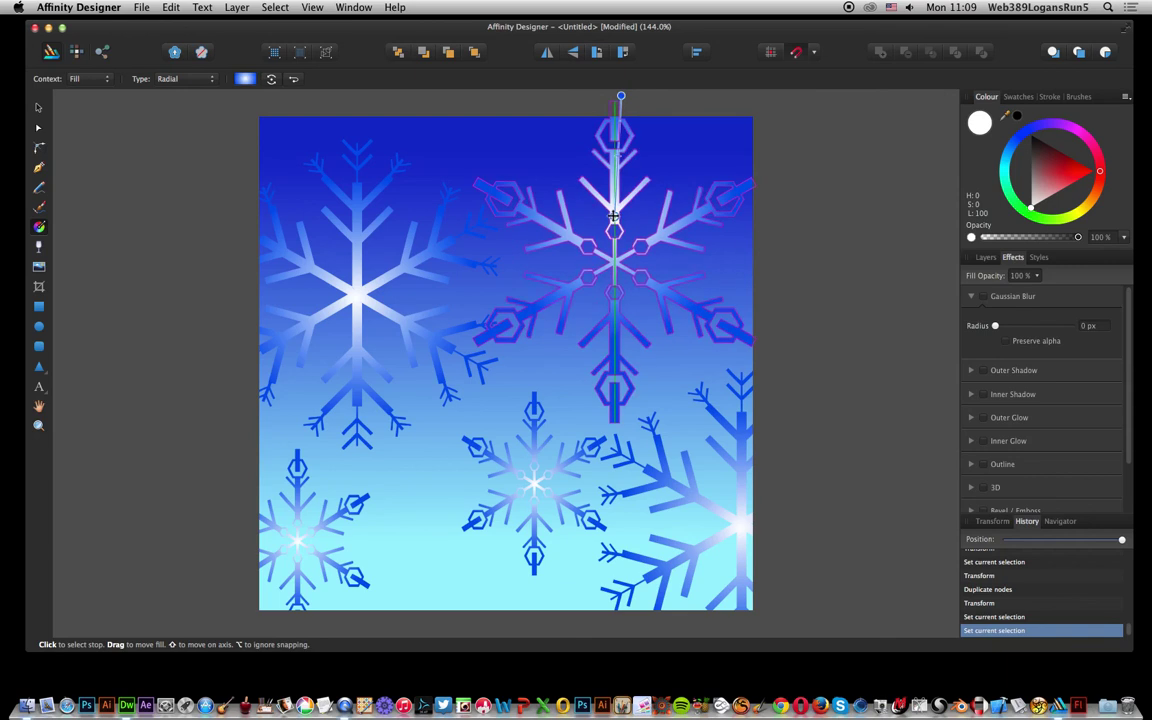
# Apply a Gaussian Blur with a 3 px radius to the upper-right snowflake
pyautogui.click(987, 259)
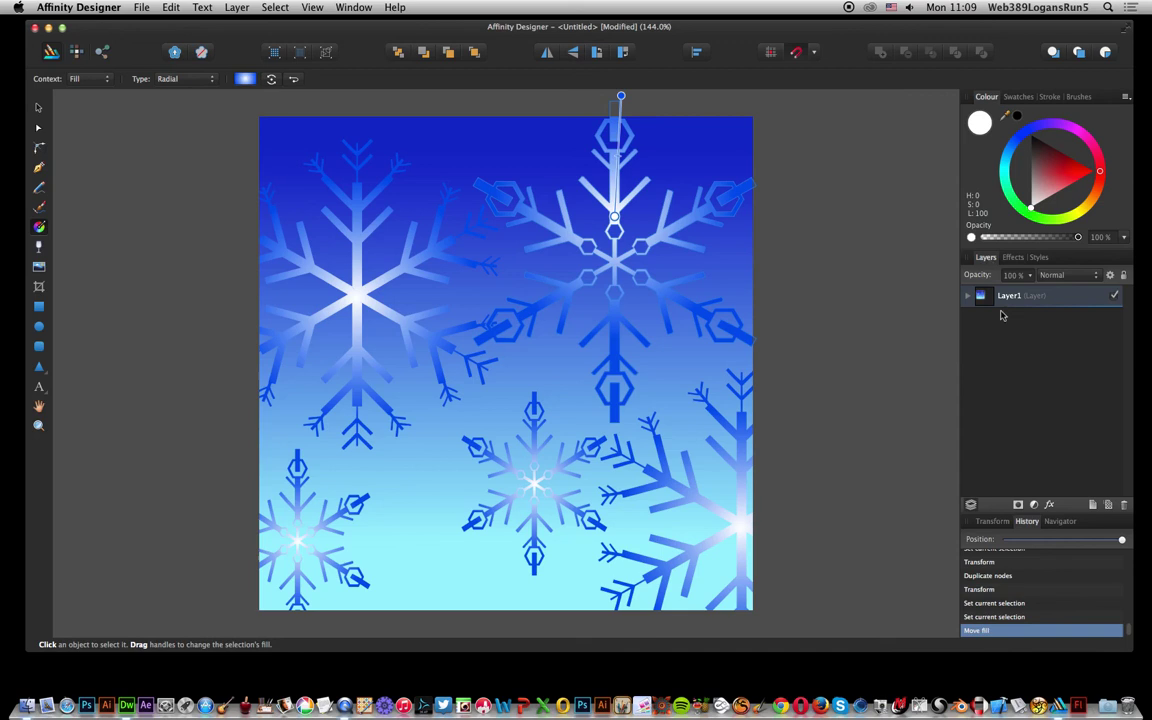
pyautogui.click(968, 299)
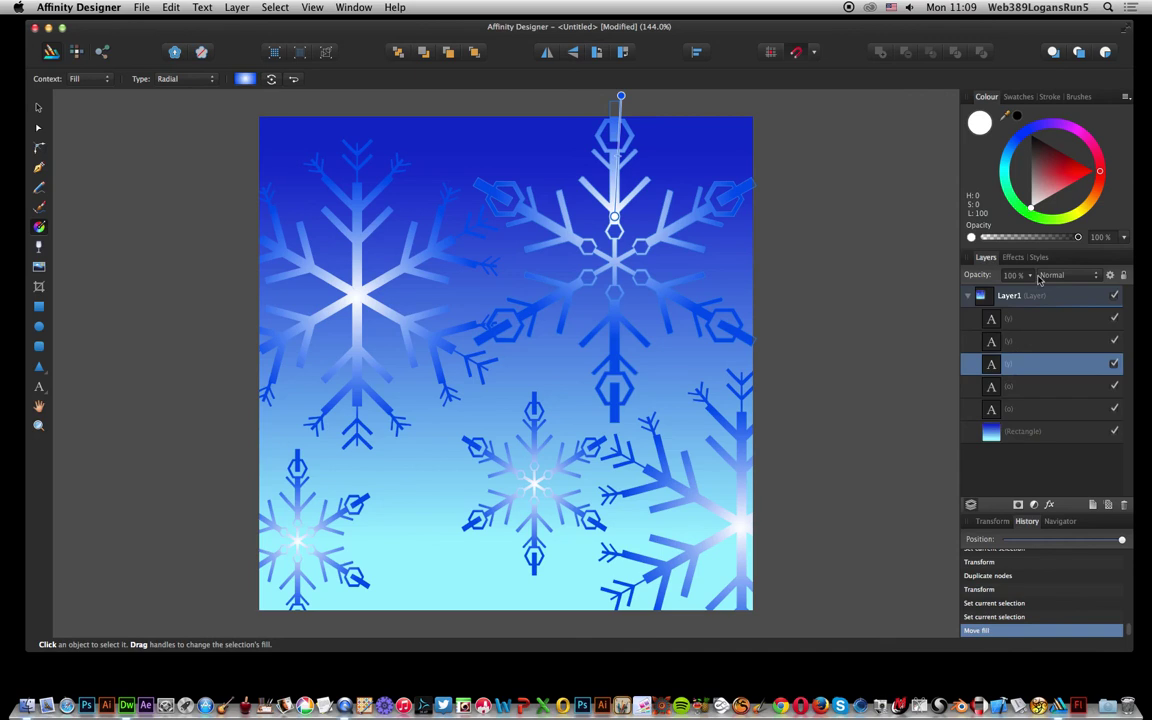
pyautogui.click(1013, 258)
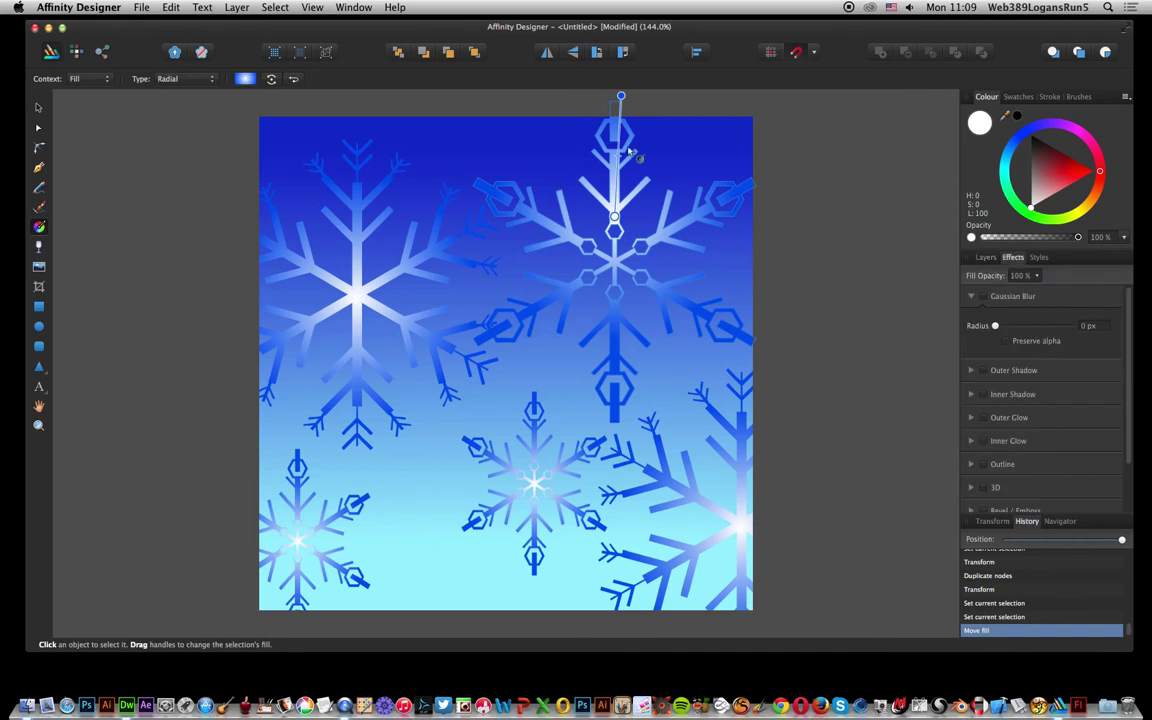
pyautogui.click(984, 297)
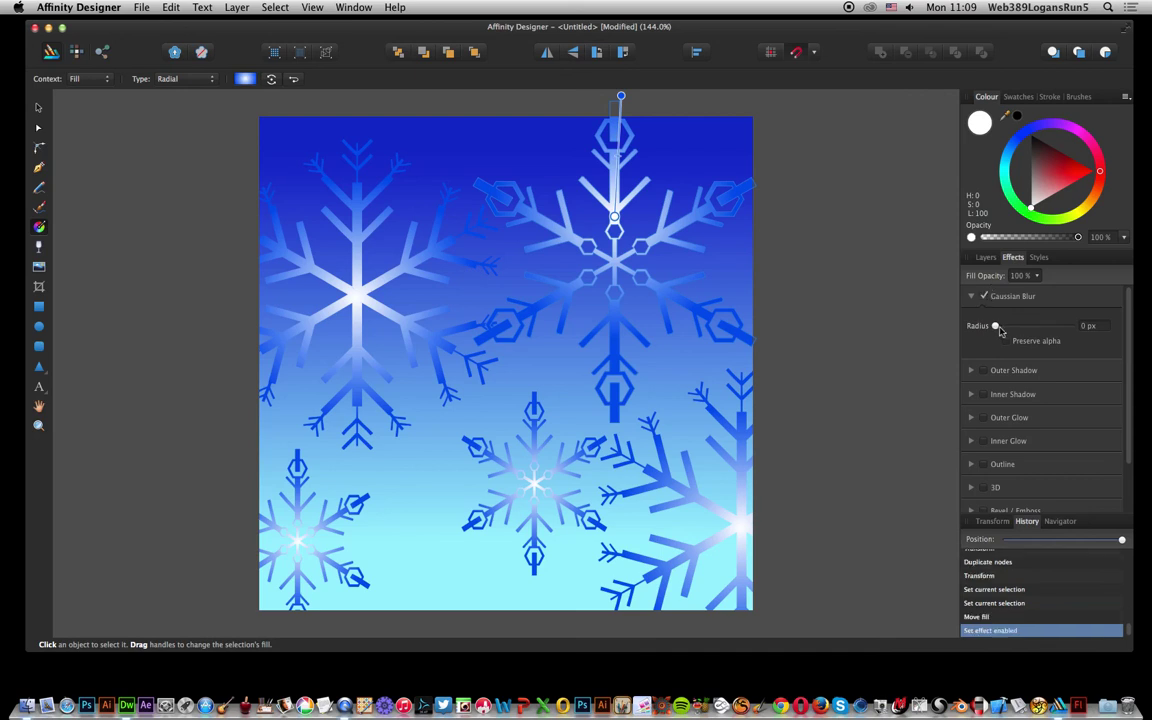
pyautogui.moveTo(999, 331); pyautogui.dragTo(1015, 328)
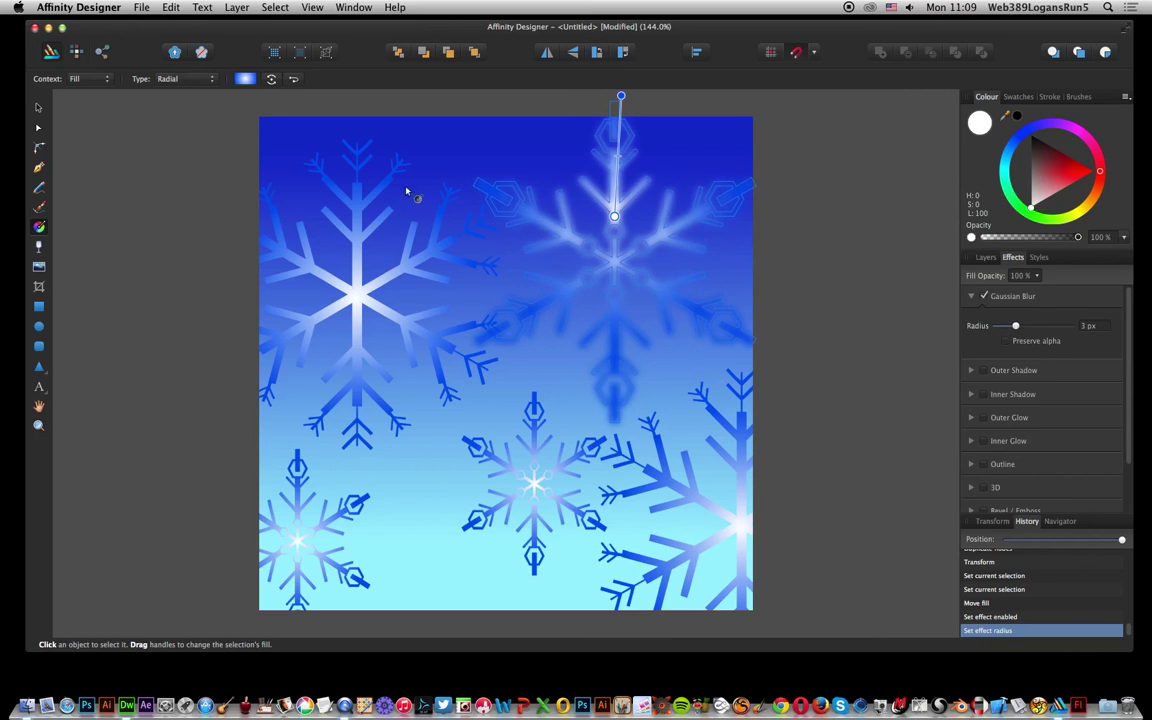
# Apply a 3.7 px Gaussian Blur to the lower-left snowflake and place a copy of it at the artboard's bottom edge, near the middle
pyautogui.click(352, 514)
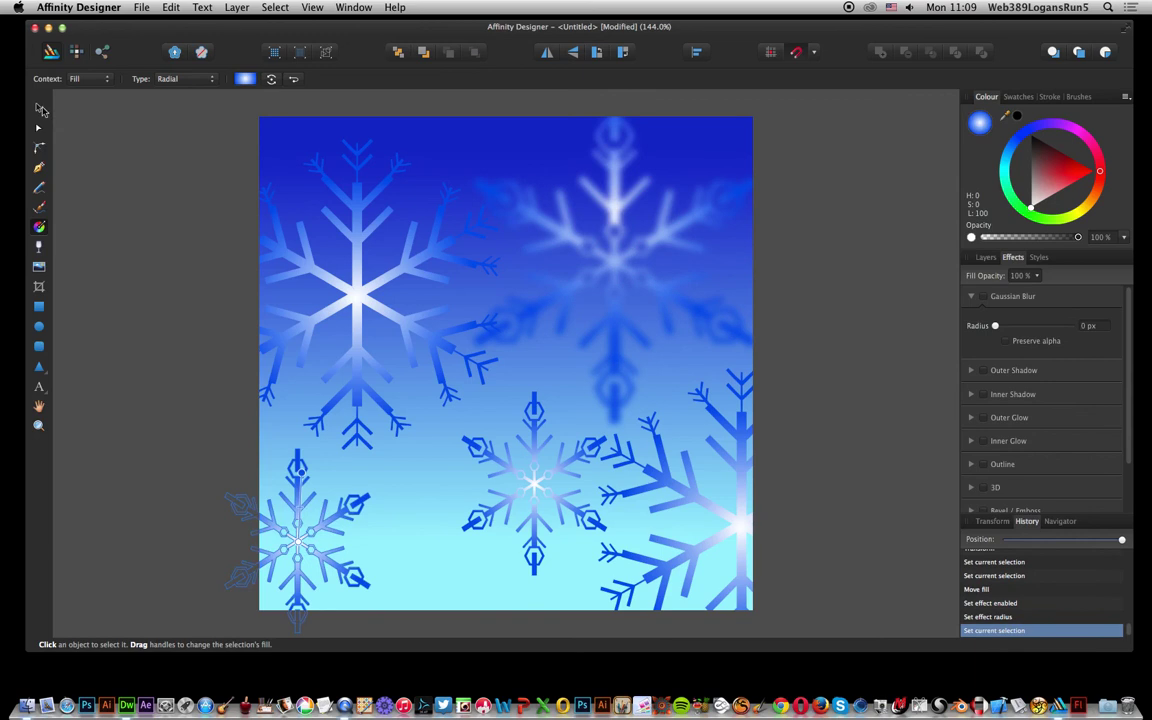
pyautogui.click(38, 108)
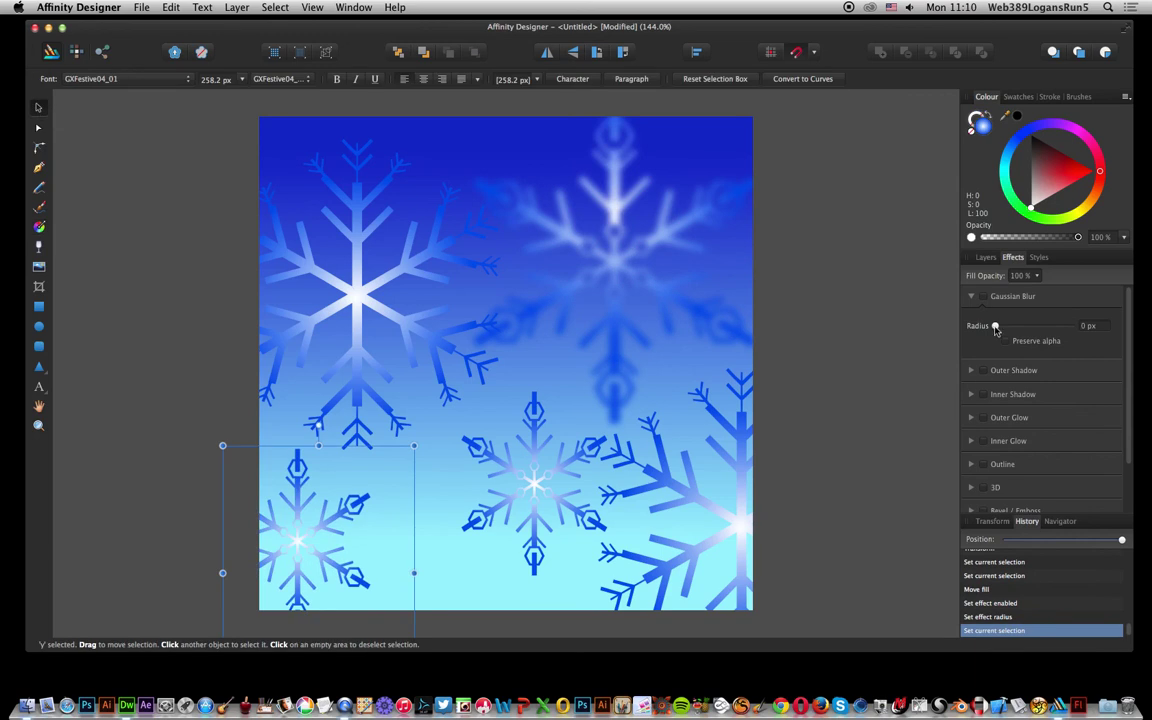
pyautogui.click(984, 297)
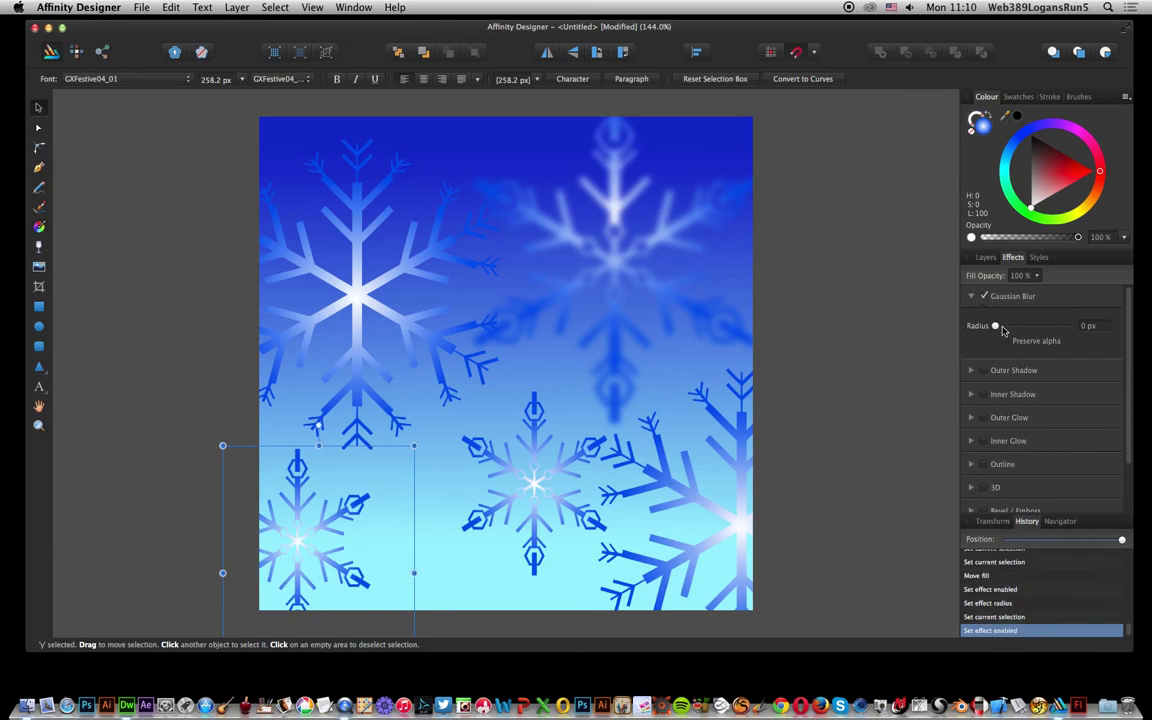
pyautogui.moveTo(995, 326); pyautogui.dragTo(1019, 333)
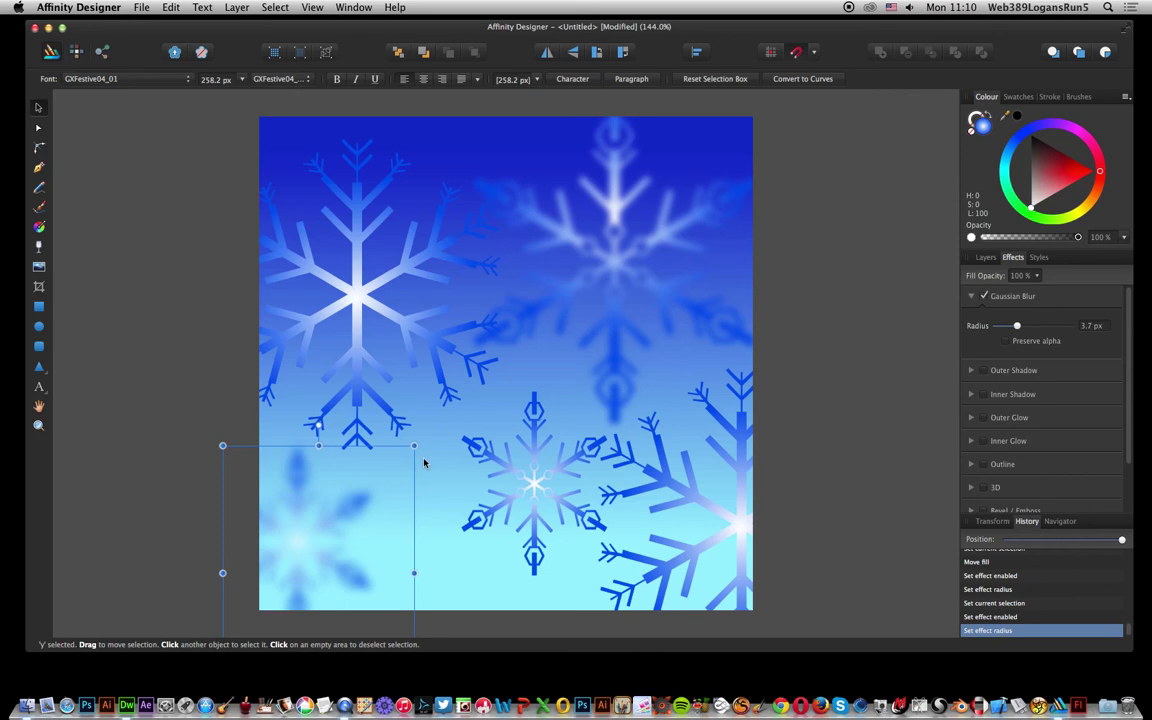
pyautogui.moveTo(355, 511); pyautogui.dragTo(504, 572)
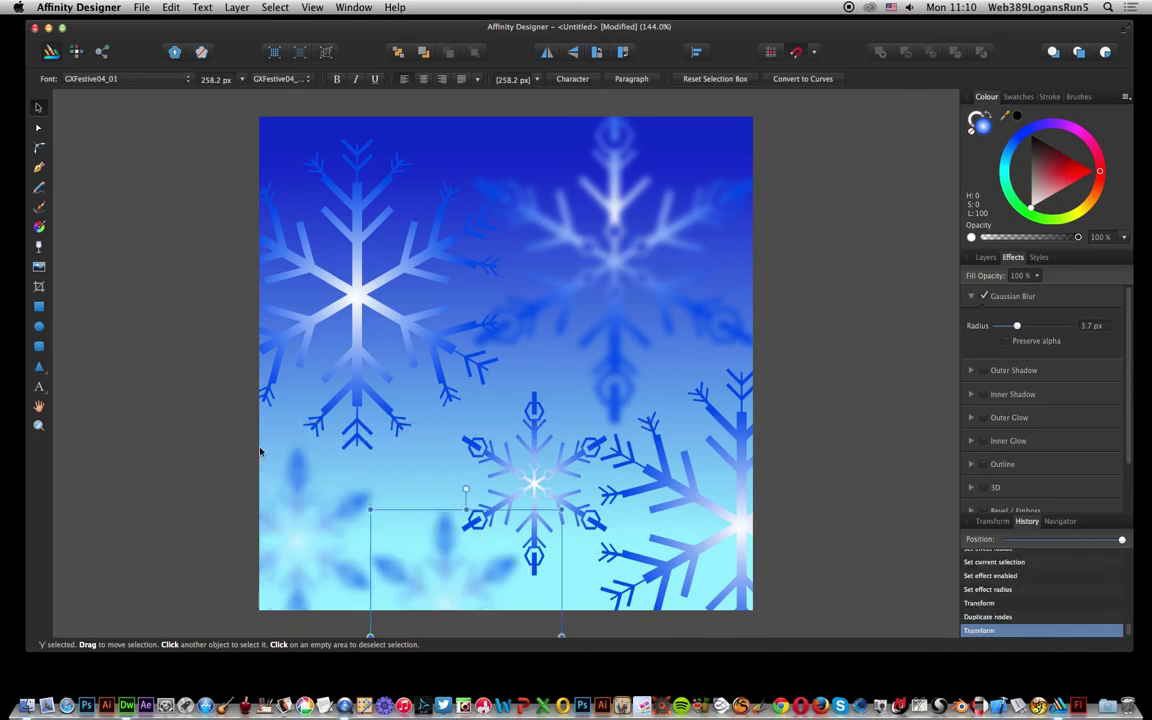
pyautogui.click(335, 377)
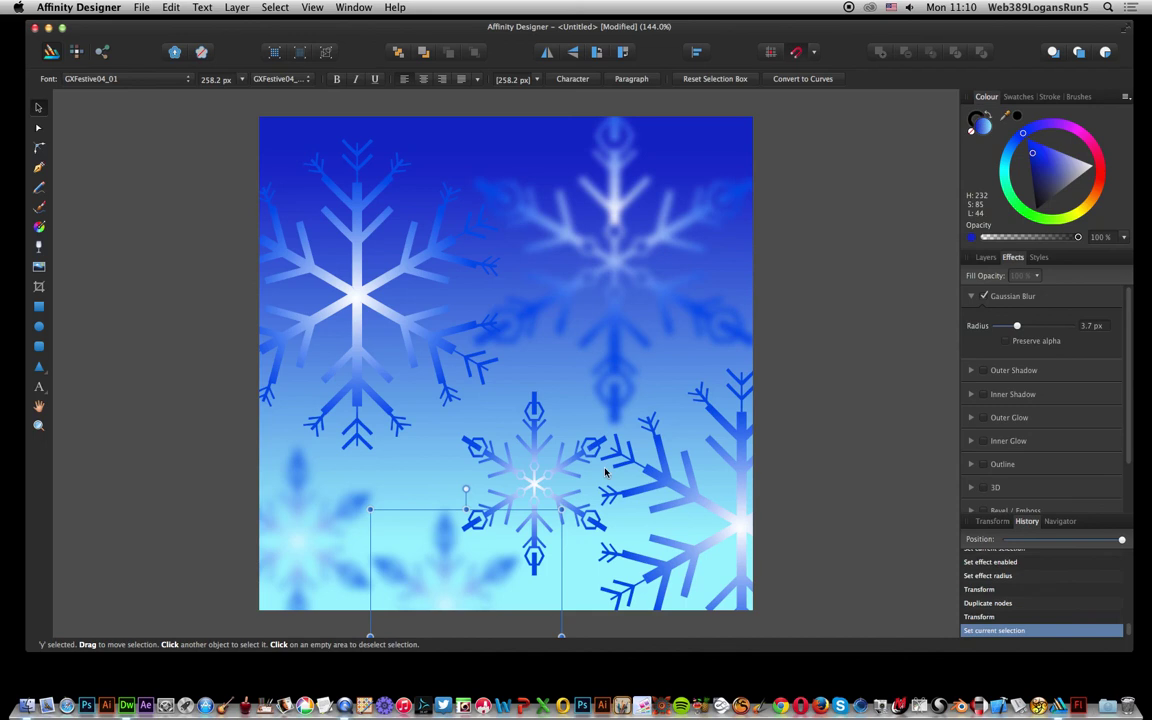
# Add a linear transparency to the sharp small snowflake in the lower middle, fading it out toward its upper-right arm
pyautogui.click(530, 452)
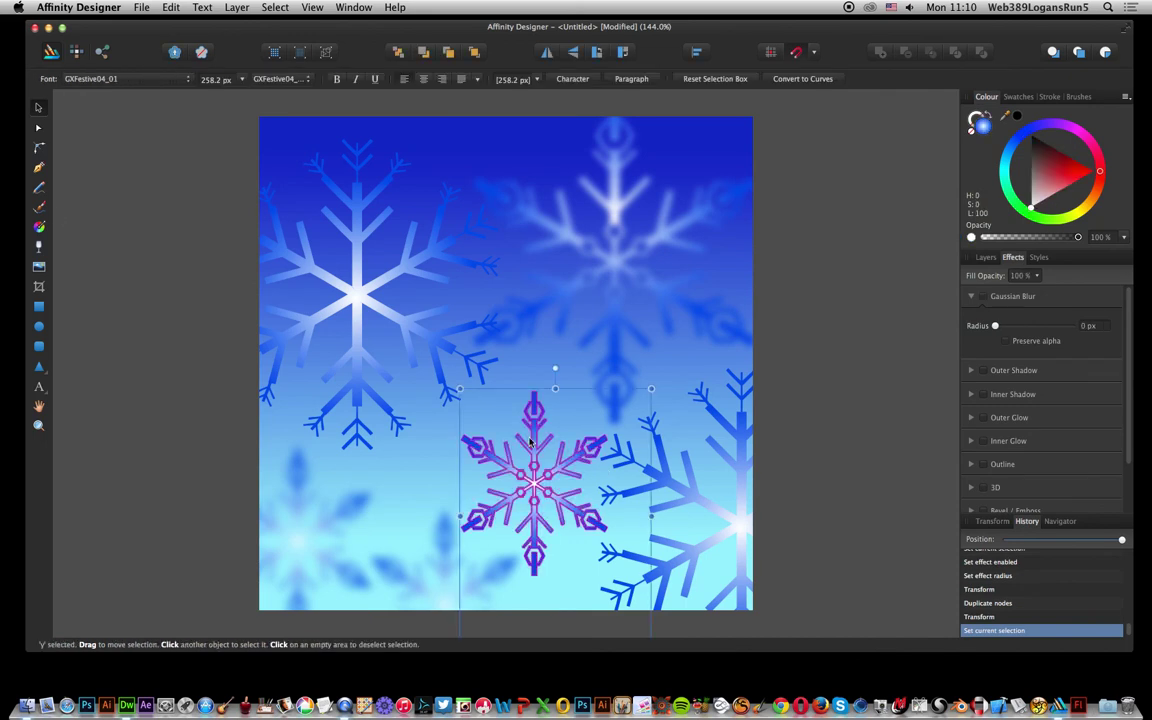
pyautogui.click(39, 248)
pyautogui.moveTo(541, 523); pyautogui.dragTo(584, 434)
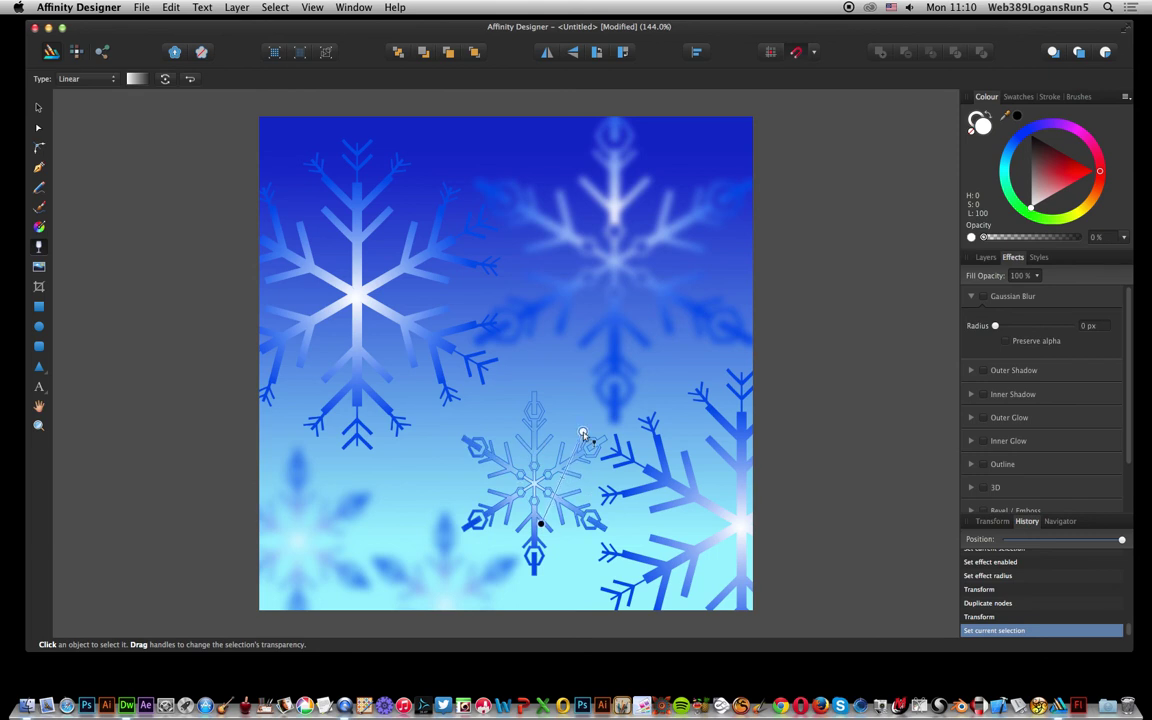
pyautogui.press('v')
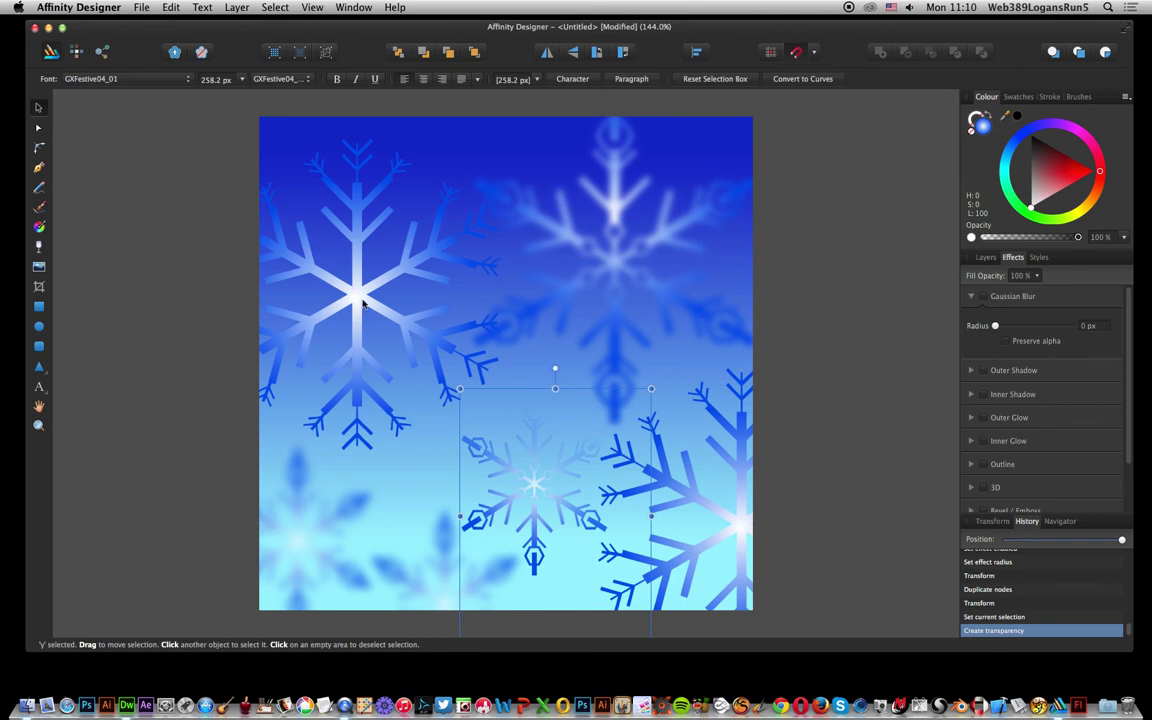
# Add a linear transparency to the blurred upper-right snowflake, running diagonally so it fades out toward its upper left
pyautogui.click(620, 258)
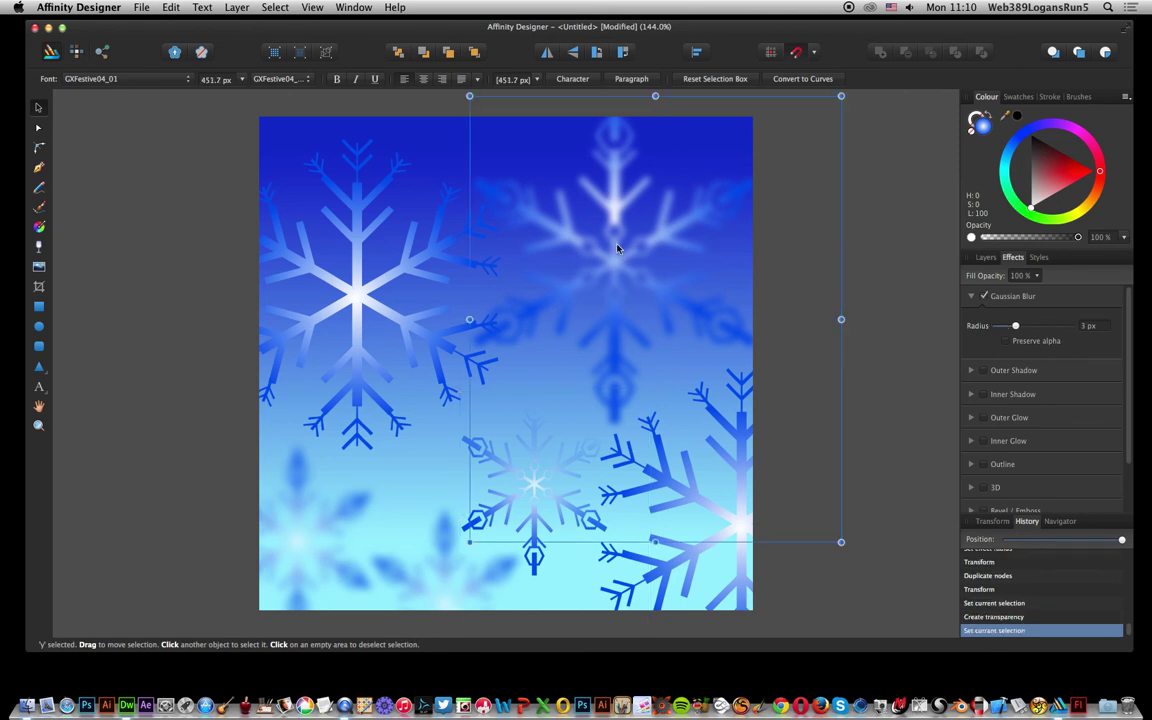
pyautogui.click(39, 246)
pyautogui.moveTo(628, 334); pyautogui.dragTo(556, 190)
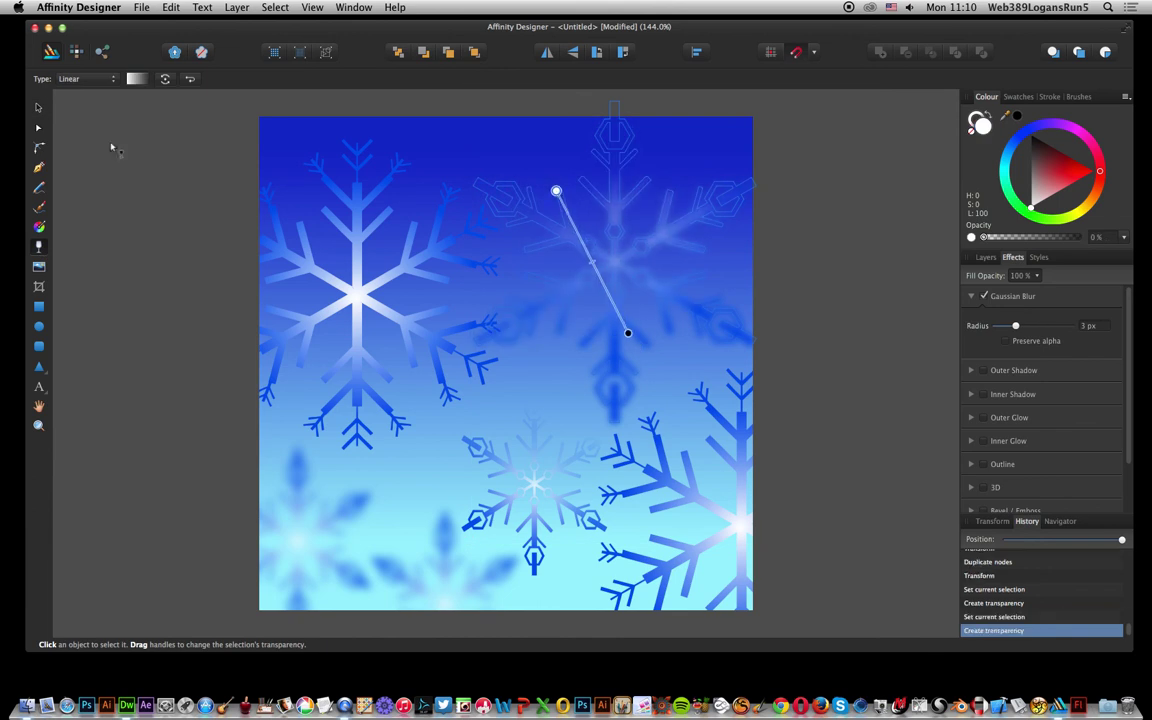
pyautogui.click(38, 107)
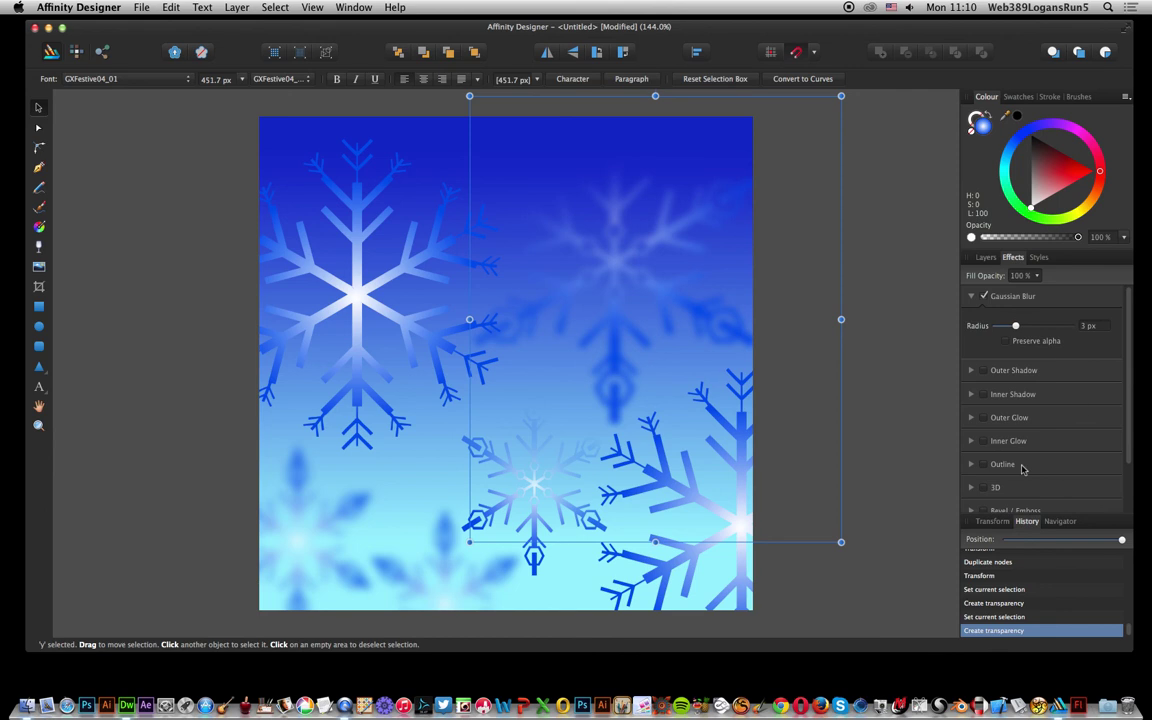
# Give the upper-right snowflake a light blue Outer Glow (RGB 105, 207, 255) with a 0.9 px radius, and deselect it
pyautogui.click(984, 417)
pyautogui.moveTo(1000, 482); pyautogui.dragTo(1015, 481)
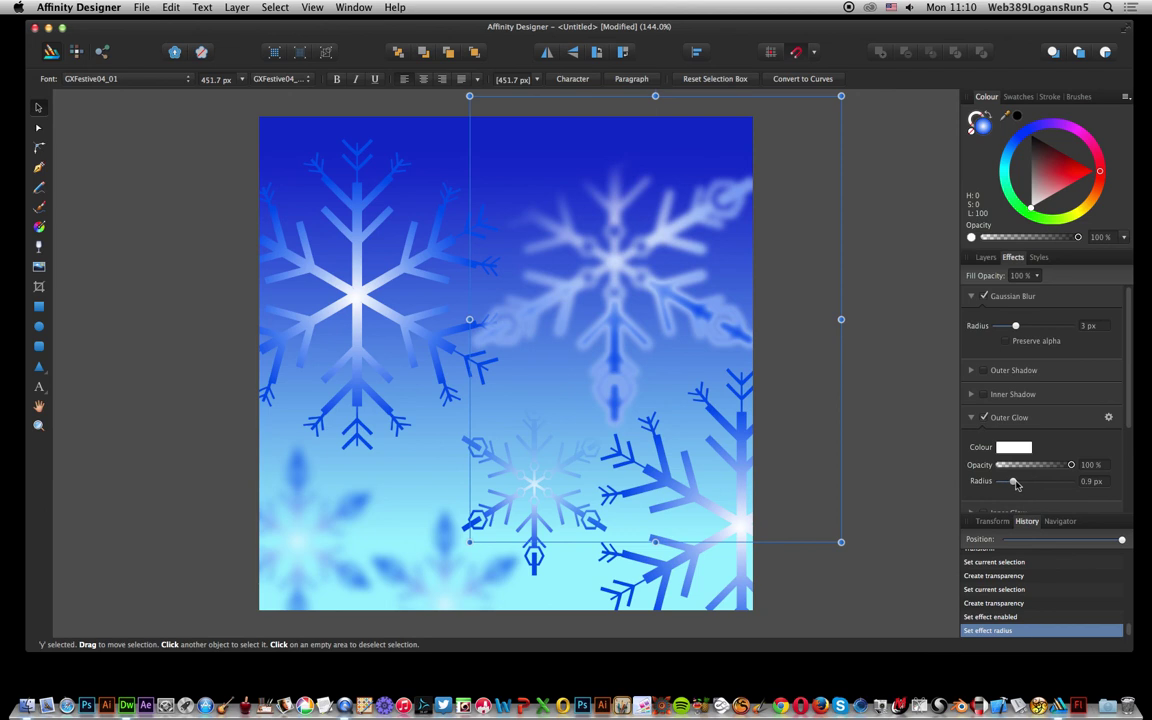
pyautogui.click(1021, 448)
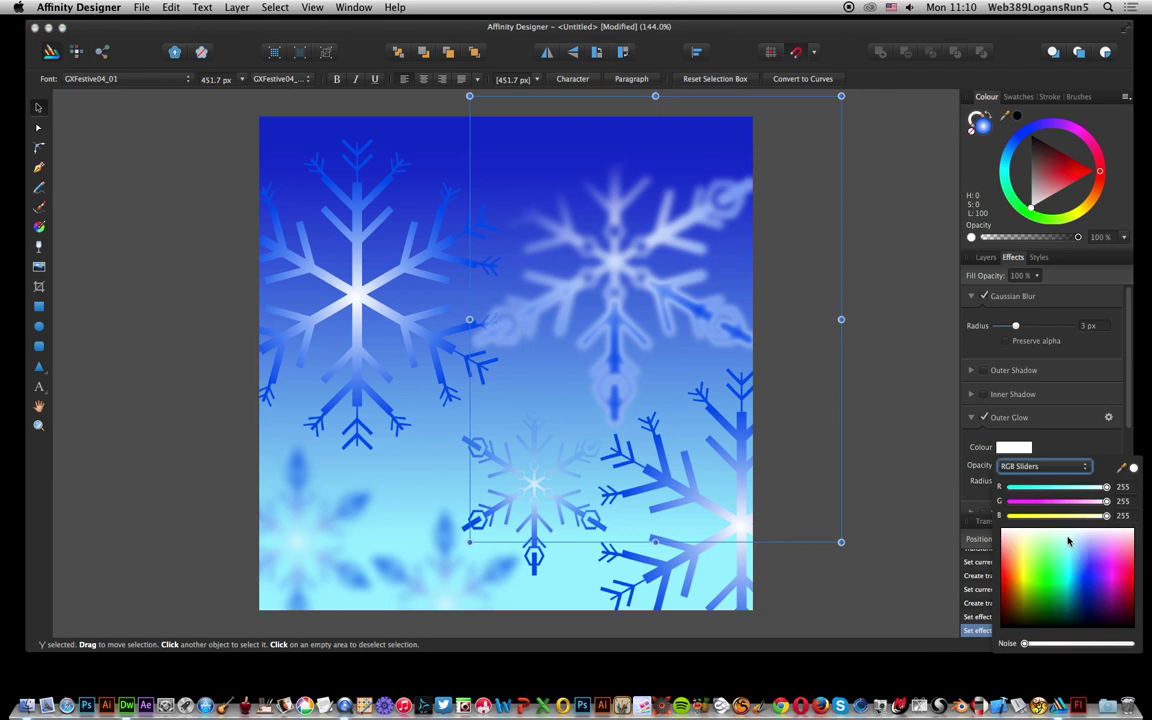
pyautogui.click(1078, 560)
pyautogui.moveTo(1078, 560); pyautogui.dragTo(1074, 558)
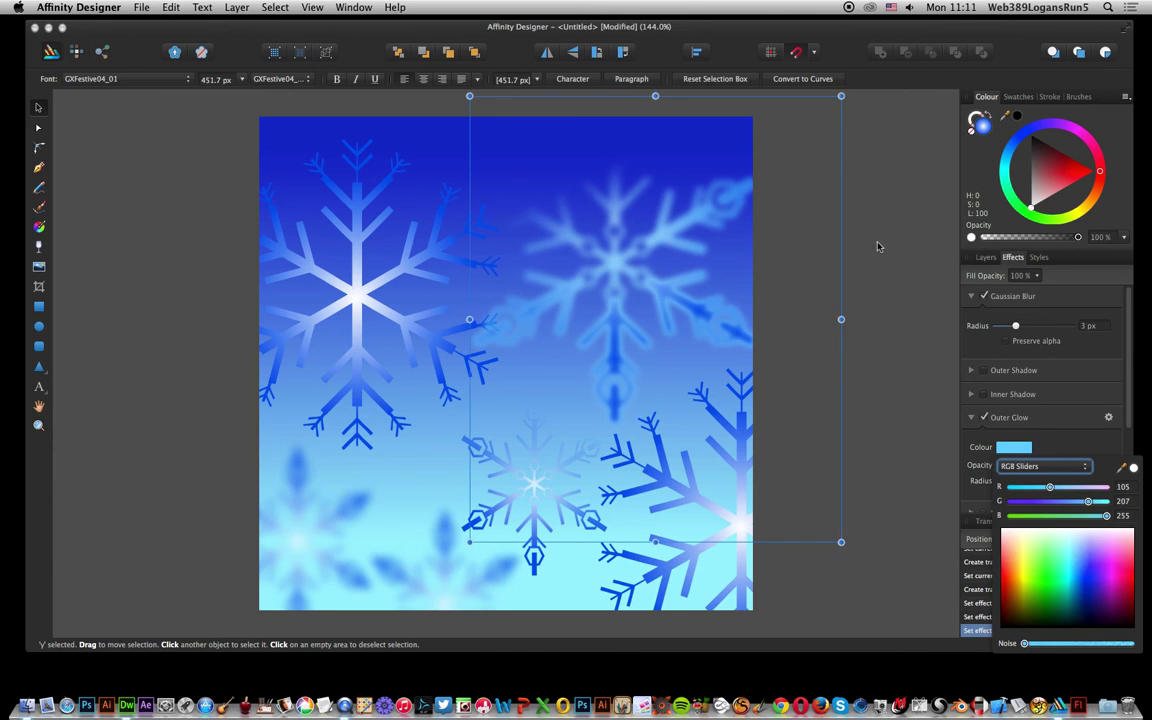
pyautogui.click(878, 246)
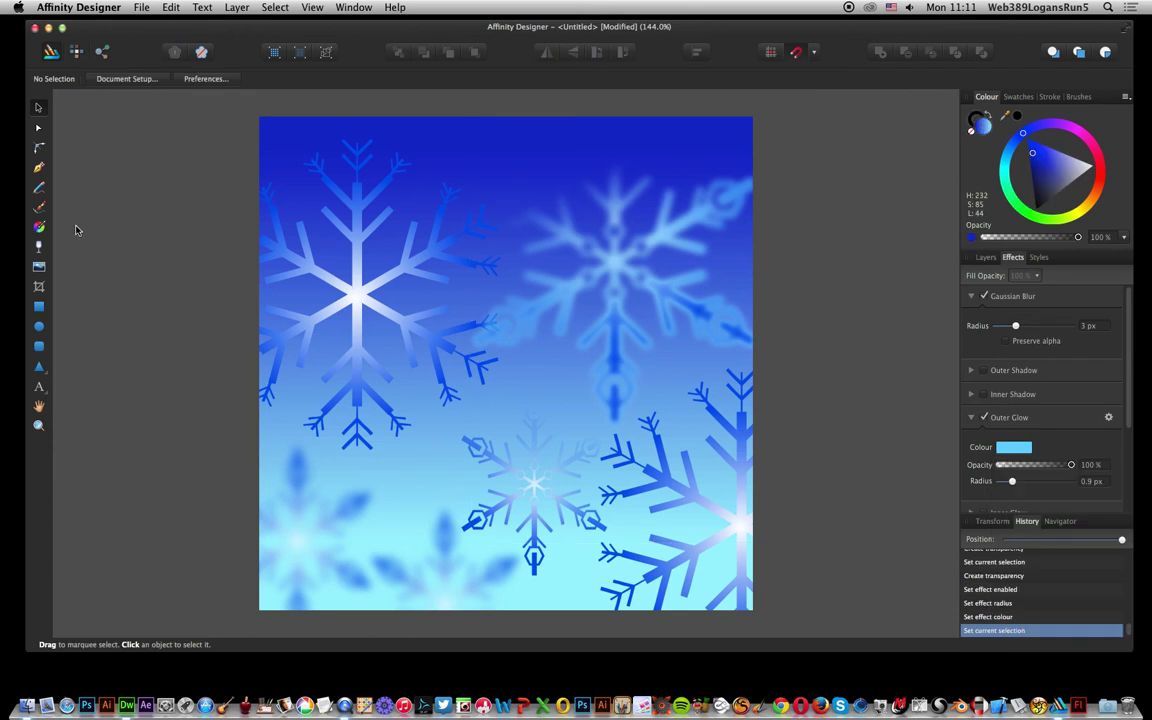